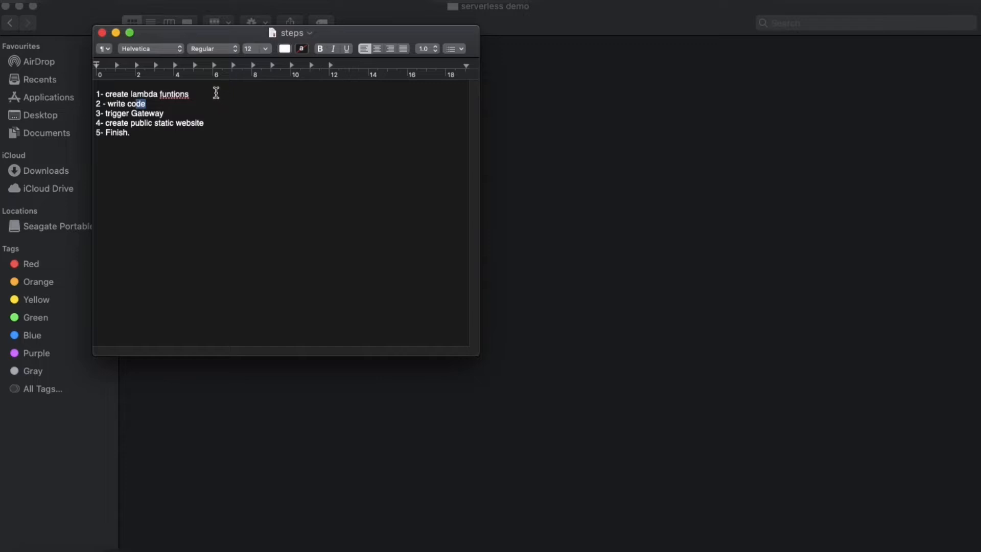
# Step: Append "API" to the third item, "trigger Gateway", in the steps document and save the file
pyautogui.tripleClick(156, 106)
pyautogui.click(164, 107)
pyautogui.moveTo(150, 104); pyautogui.dragTo(109, 105)
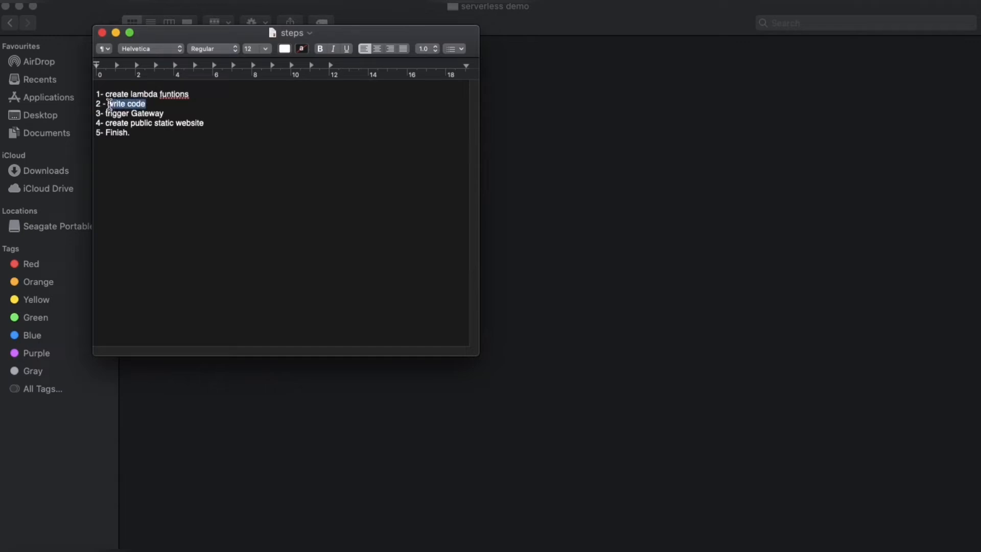
pyautogui.click(148, 105)
pyautogui.moveTo(169, 113); pyautogui.dragTo(107, 115)
pyautogui.click(171, 114)
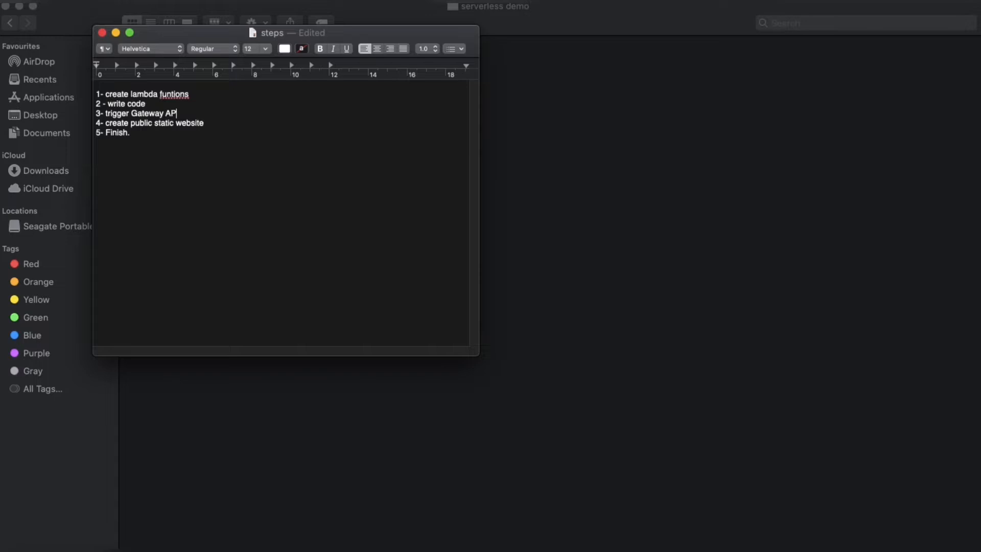
pyautogui.press('super+s')
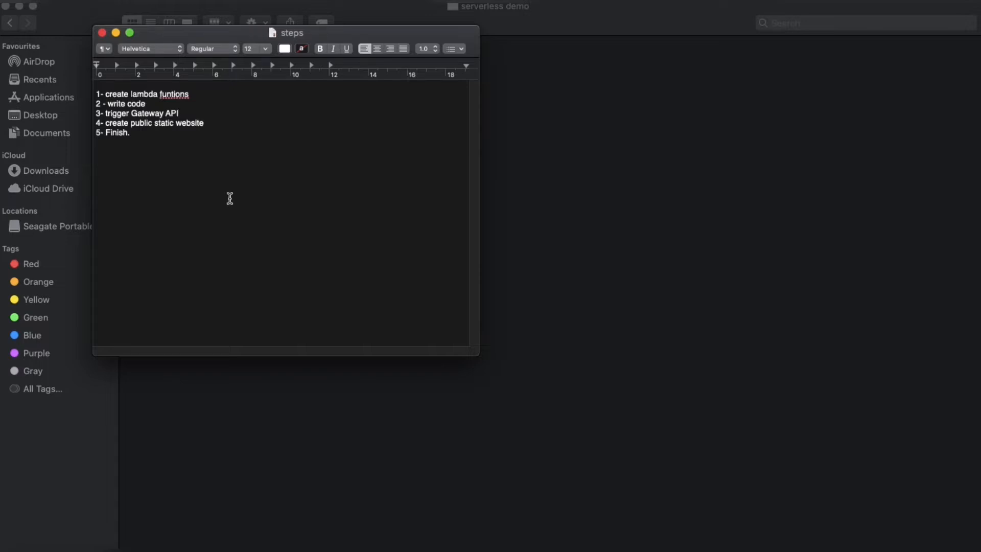
# Step: Review the fourth and fifth items of the plan, followed by the whole list of steps
pyautogui.moveTo(219, 125); pyautogui.dragTo(105, 125)
pyautogui.click(237, 127)
pyautogui.moveTo(205, 125); pyautogui.dragTo(154, 124)
pyautogui.moveTo(215, 124); pyautogui.dragTo(115, 128)
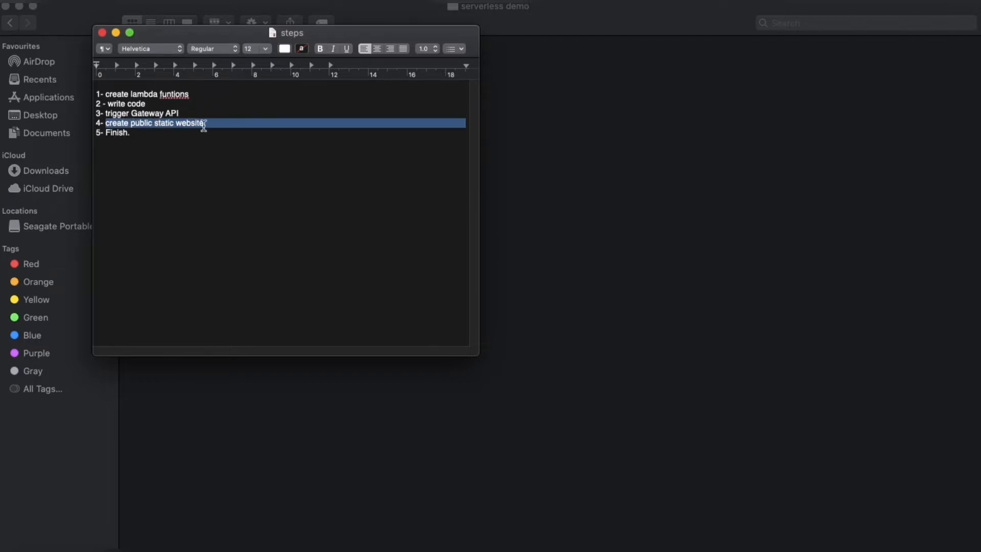
pyautogui.click(149, 136)
pyautogui.moveTo(138, 134); pyautogui.dragTo(96, 91)
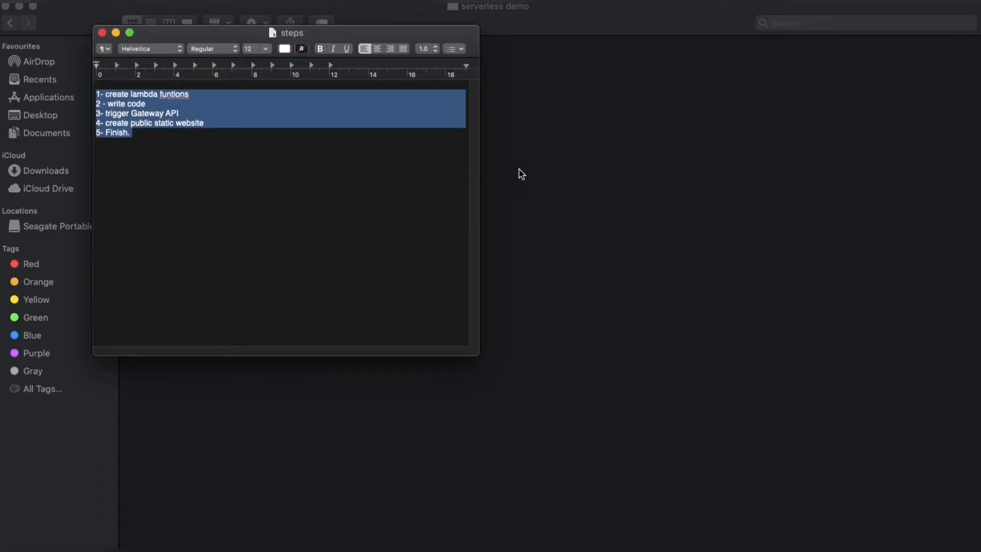
# Step: Look over the files in the serverless demo folder and switch to the incognito Chrome window with the AWS Management Console
pyautogui.click(553, 175)
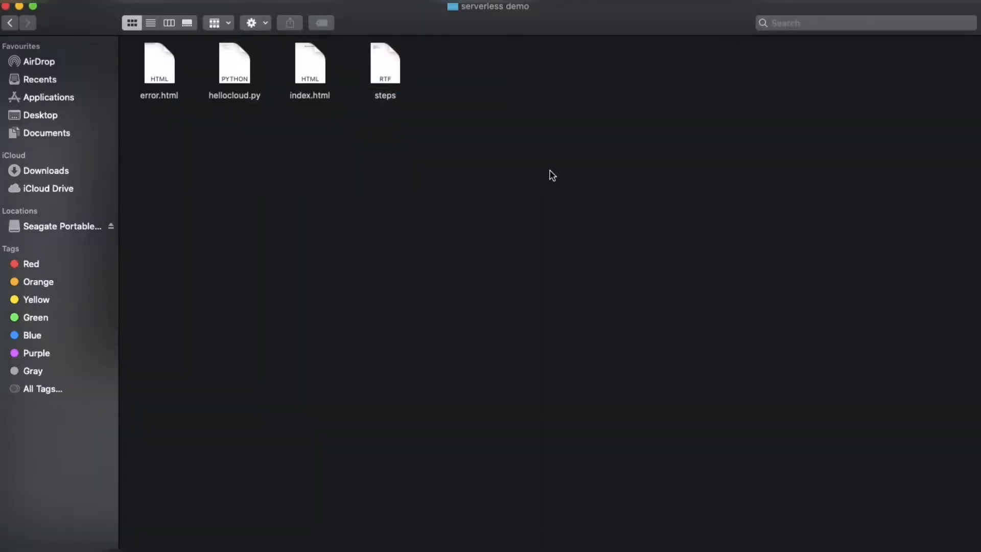
pyautogui.moveTo(545, 186); pyautogui.dragTo(143, 46)
pyautogui.click(347, 175)
pyautogui.hotkey('ctrl', 'Up')
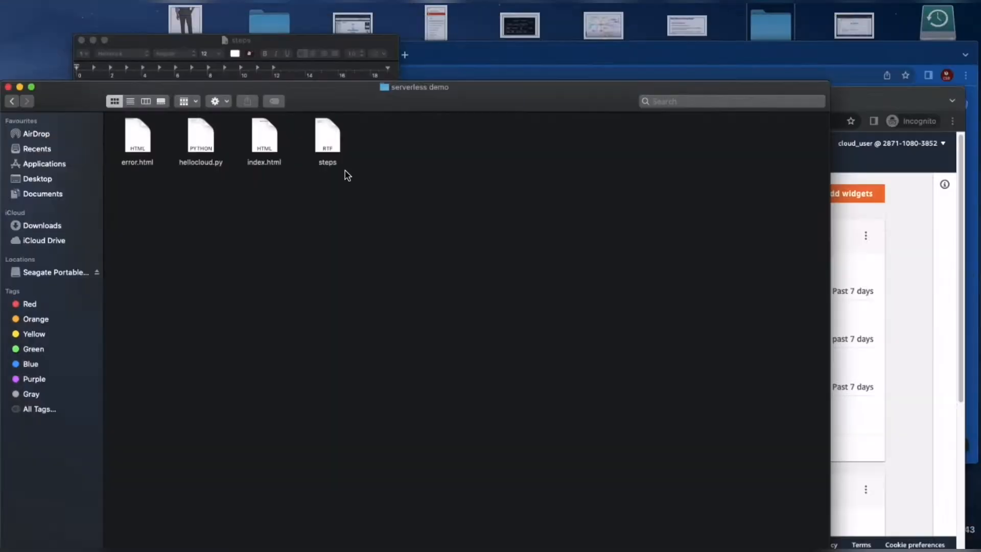
pyautogui.click(609, 131)
pyautogui.hotkey('ctrl', 'Up')
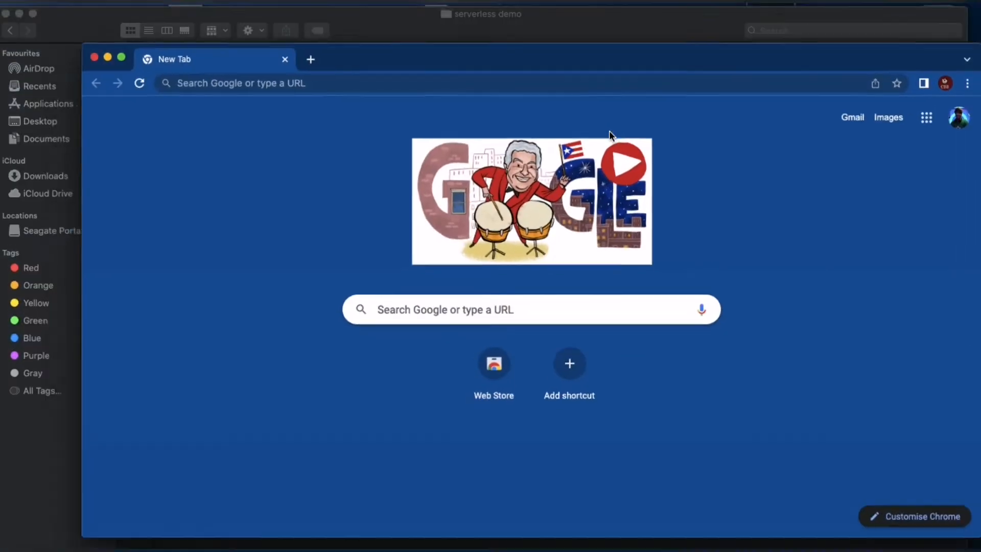
pyautogui.click(664, 378)
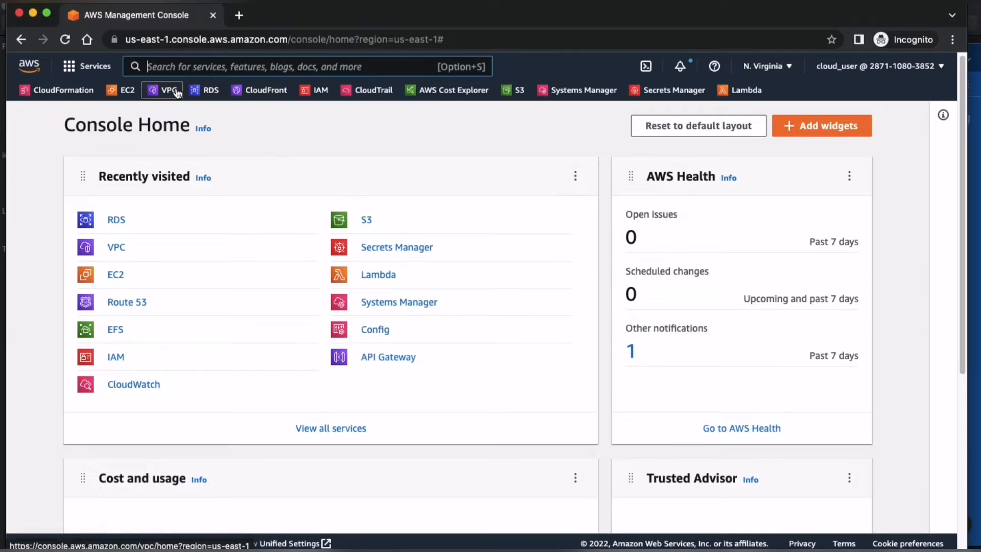
# Step: Find the Lambda service by searching for "lamb" and start creating a new function
pyautogui.hotkey('alt', 's')
pyautogui.write('lamb')
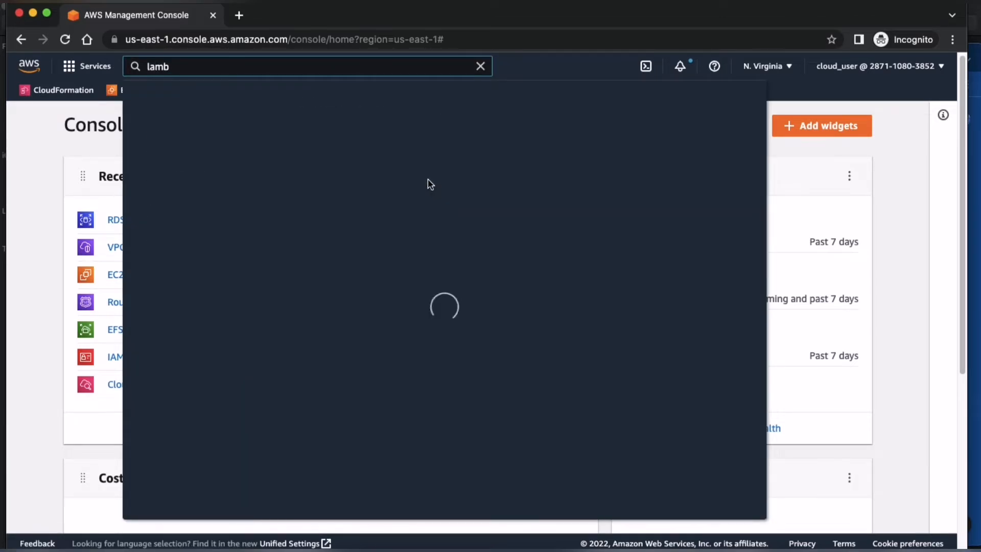
pyautogui.click(349, 173)
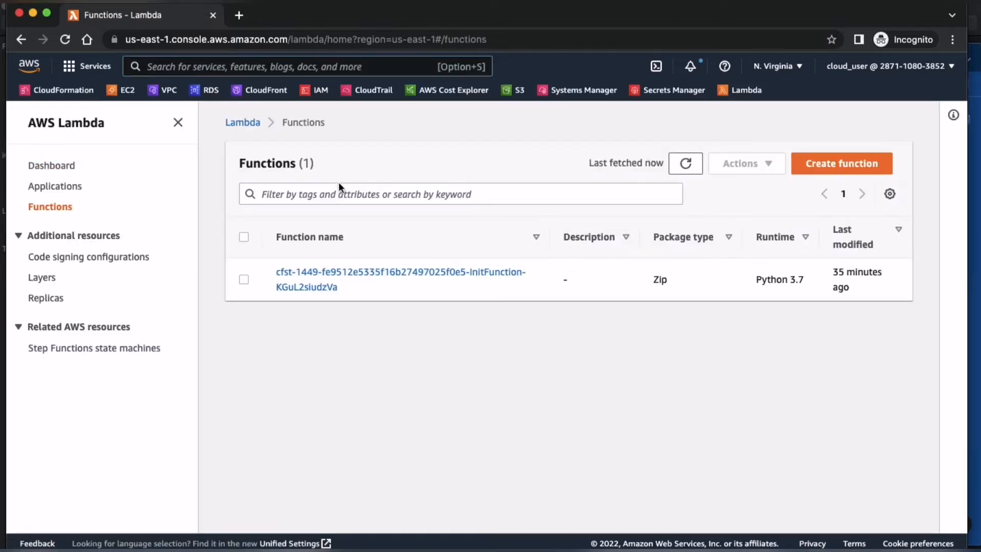
pyautogui.click(854, 161)
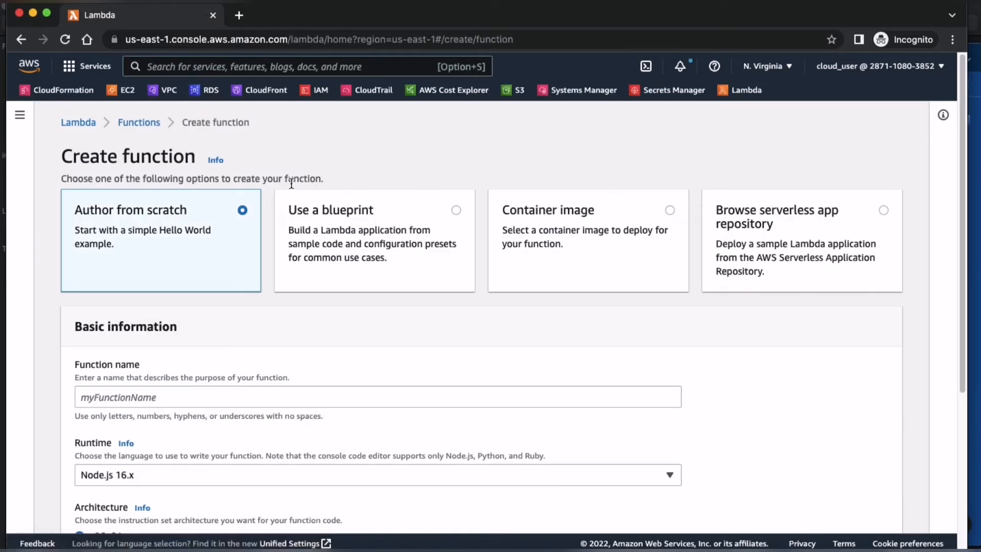
# Step: Name the function mylambdaFunction and set its runtime to Python 3.9
pyautogui.click(227, 396)
pyautogui.write('mylambdaFunction')
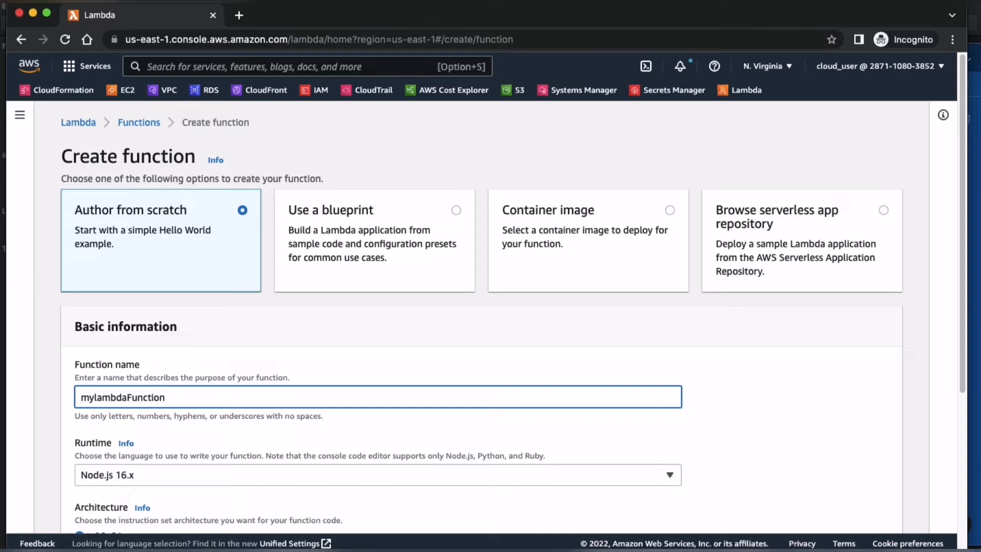
pyautogui.scroll(-3, 227, 393)
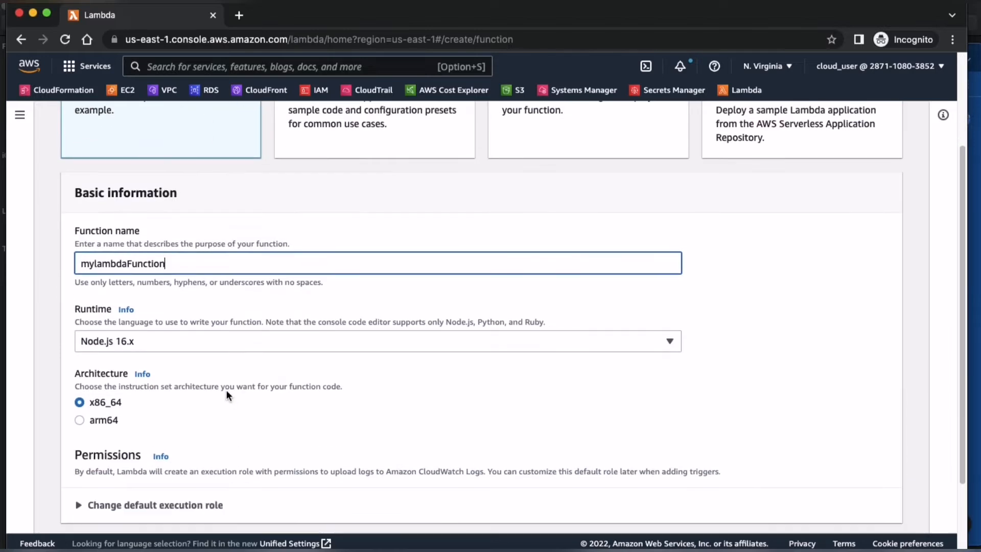
pyautogui.click(228, 342)
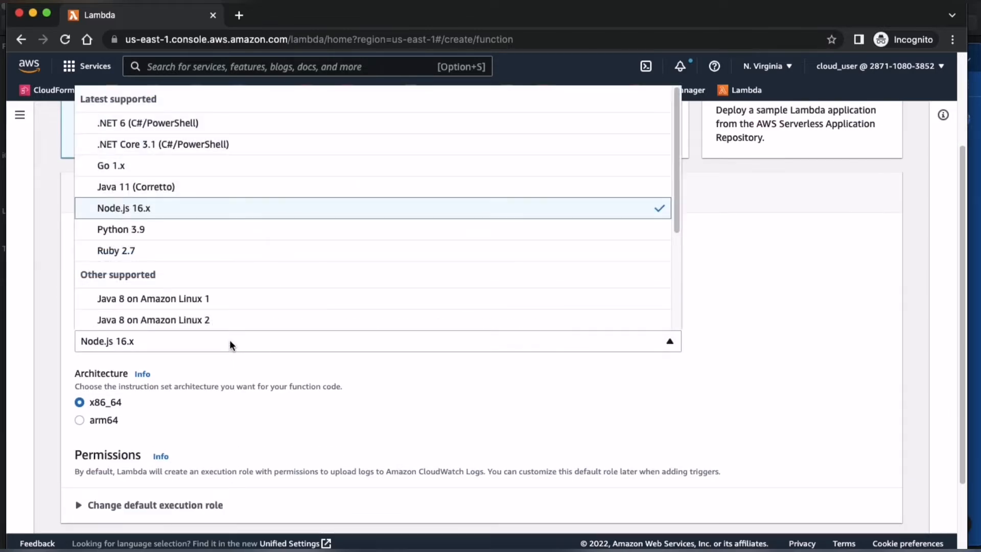
pyautogui.click(208, 234)
pyautogui.scroll(-3, 320, 372)
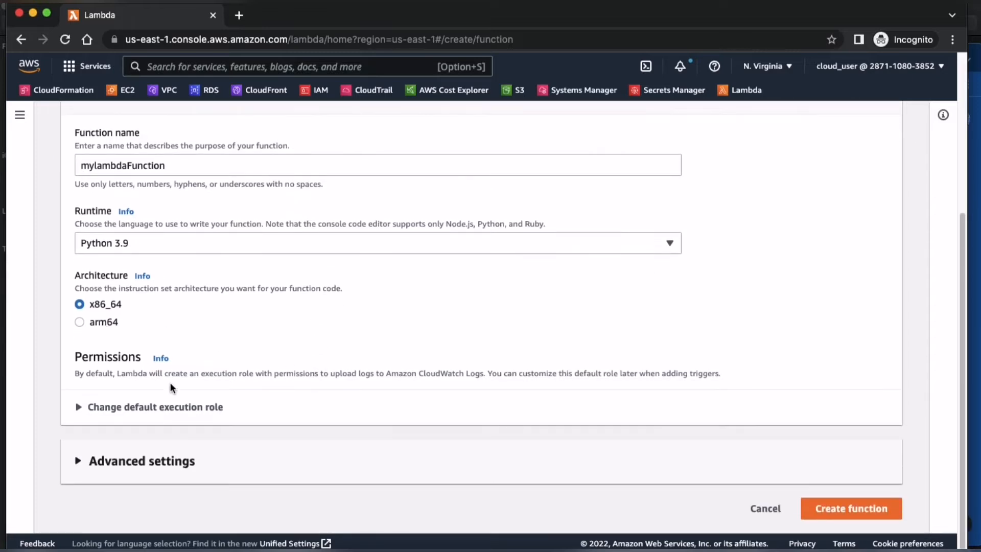
# Step: Expand the default execution role options and keep creating a new role with basic Lambda permissions
pyautogui.click(127, 407)
pyautogui.scroll(-3, 249, 377)
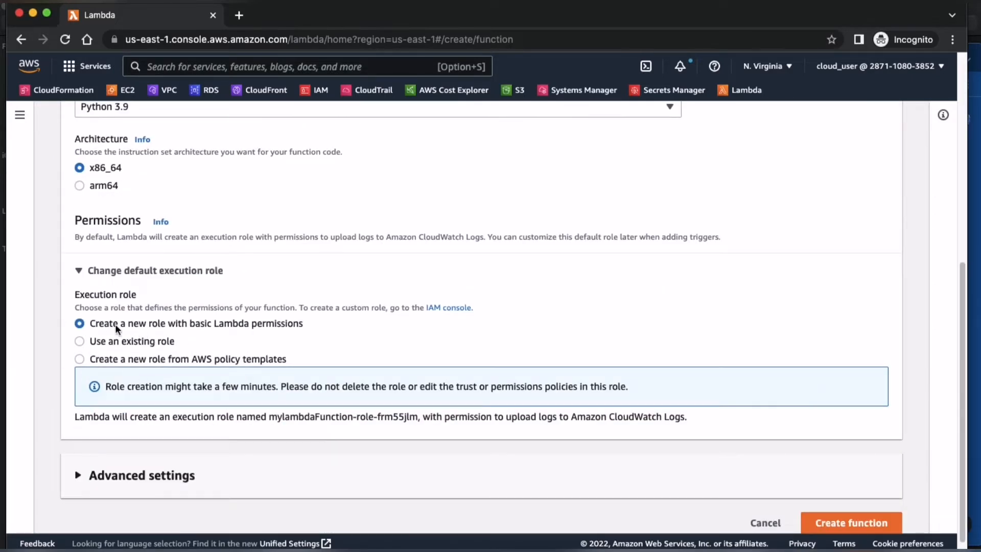
pyautogui.moveTo(90, 323); pyautogui.dragTo(304, 323)
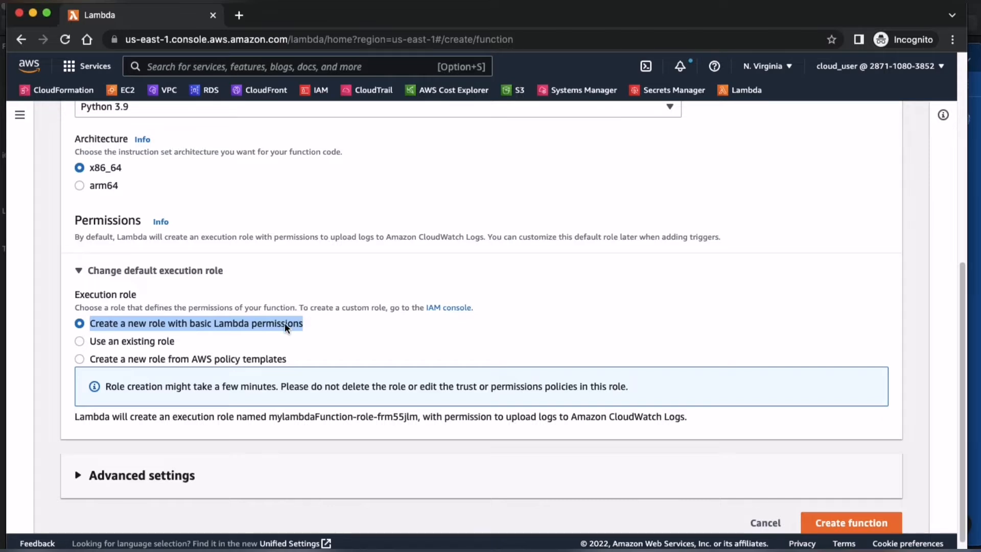
pyautogui.click(335, 320)
pyautogui.scroll(-1, 327, 321)
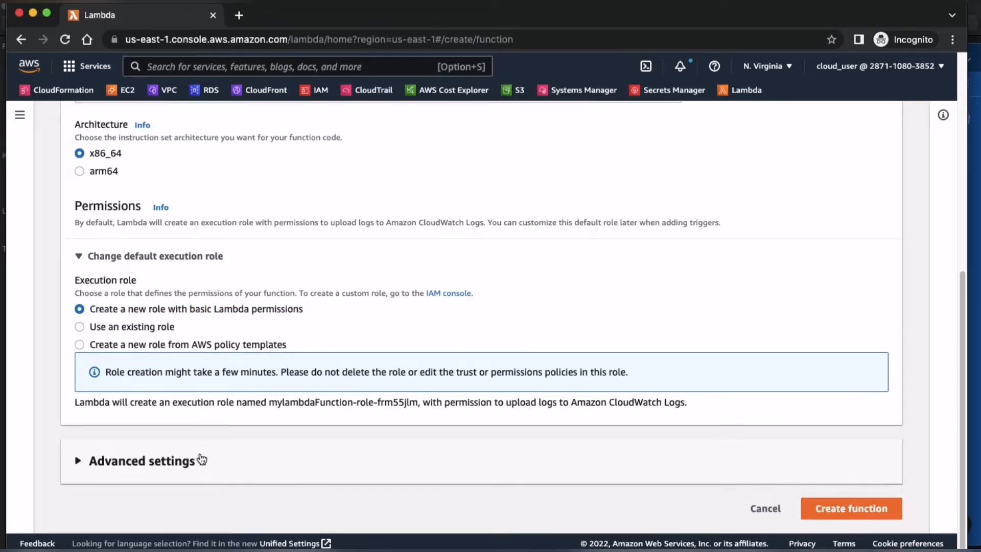
# Step: Expand the advanced settings, leave all their options disabled, and create the function
pyautogui.click(176, 462)
pyautogui.scroll(-5, 280, 387)
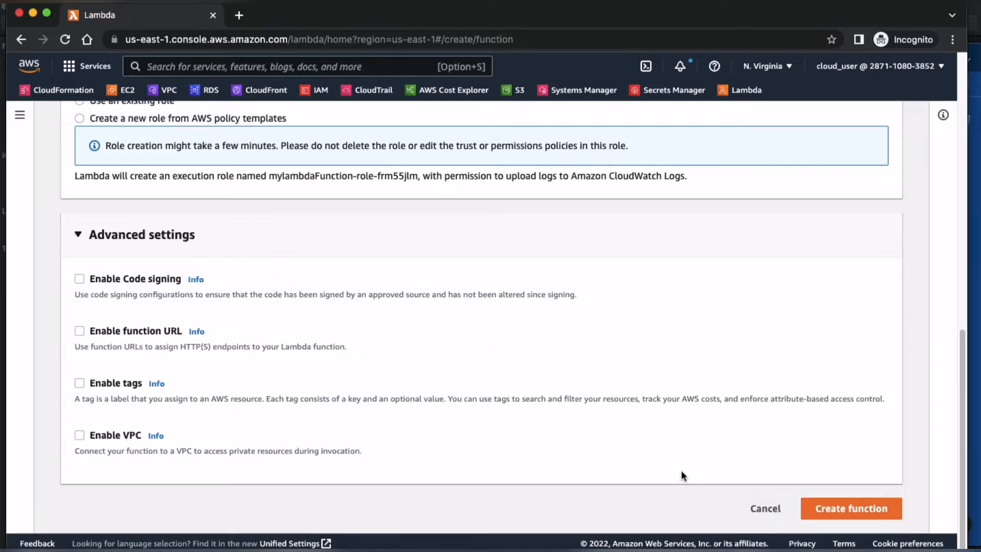
pyautogui.click(850, 508)
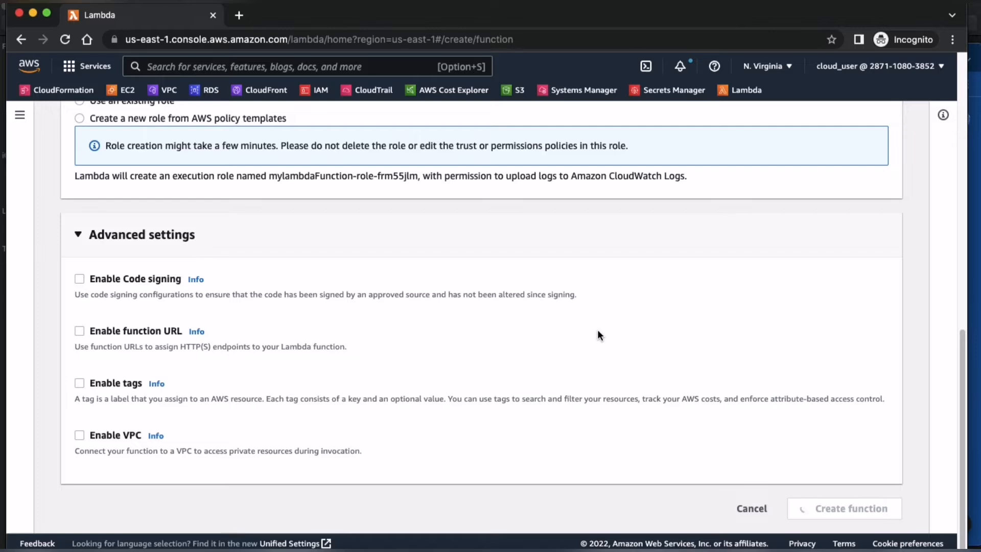
# Step: Switch to the serverless demo folder in Finder and open hellocloud.py with Visual Studio Code
pyautogui.hotkey('ctrl', 'Up')
pyautogui.click(361, 305)
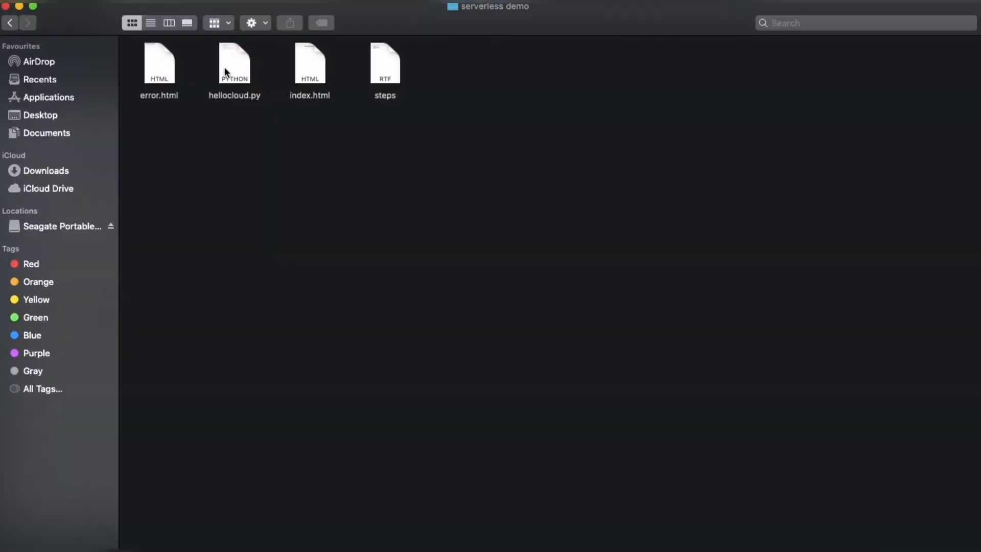
pyautogui.click(228, 64)
pyautogui.rightClick(228, 63)
pyautogui.moveTo(358, 83)
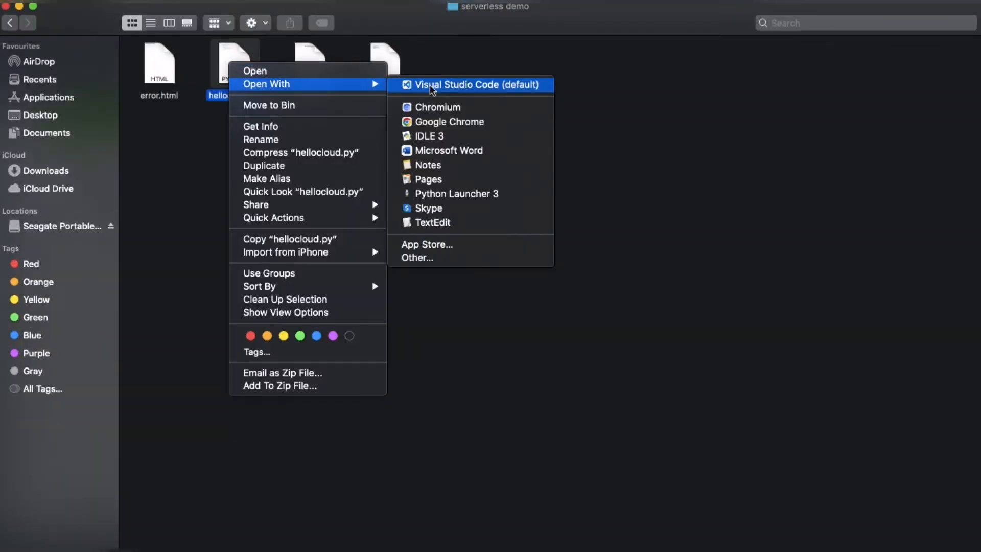
pyautogui.click(432, 86)
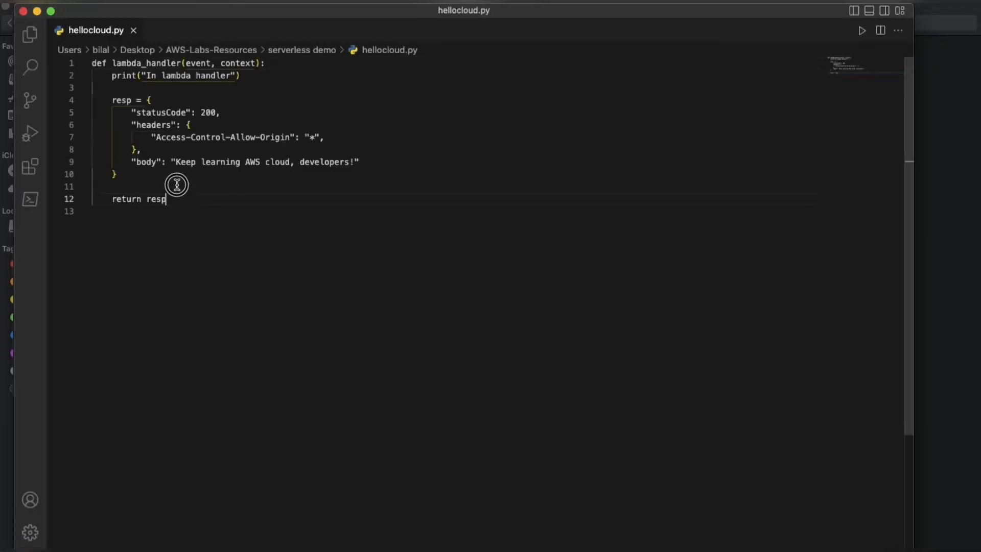
# Step: Copy the entire lambda_handler code from hellocloud.py and return to the Lambda console in Chrome
pyautogui.moveTo(173, 199); pyautogui.dragTo(91, 63)
pyautogui.press('super+c')
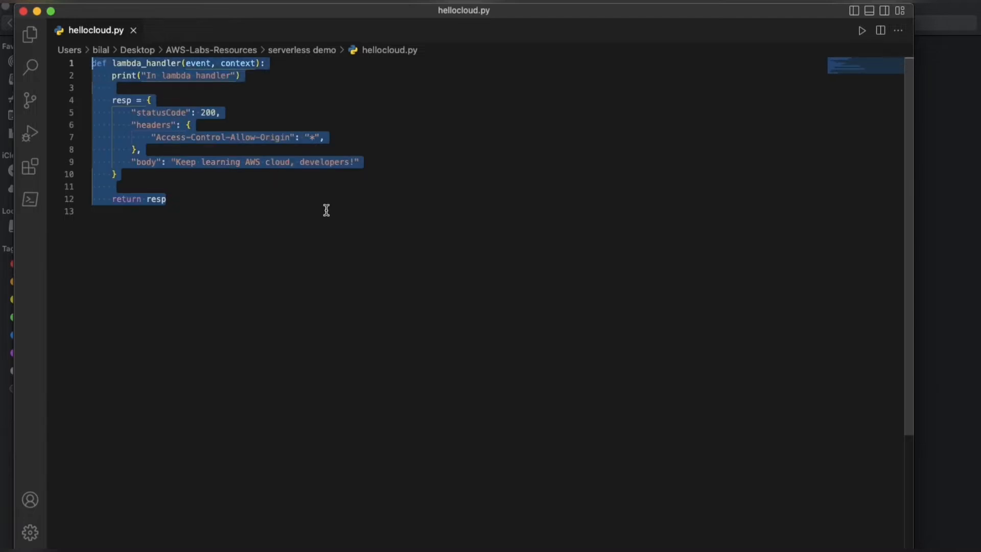
pyautogui.hotkey('ctrl', 'Up')
pyautogui.click(562, 332)
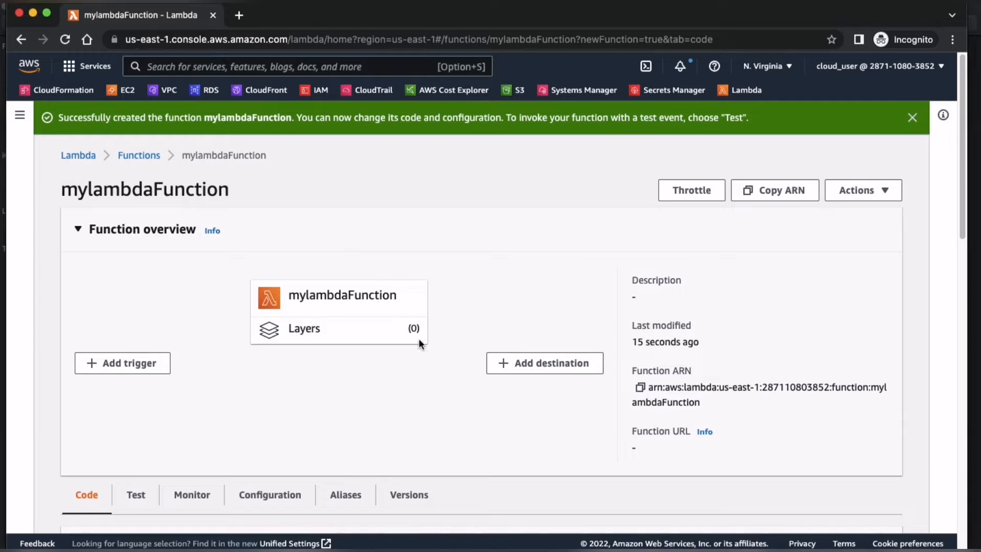
# Step: Replace the default code in lambda_function.py with the copied hellocloud.py code and deploy the change
pyautogui.scroll(-7, 430, 335)
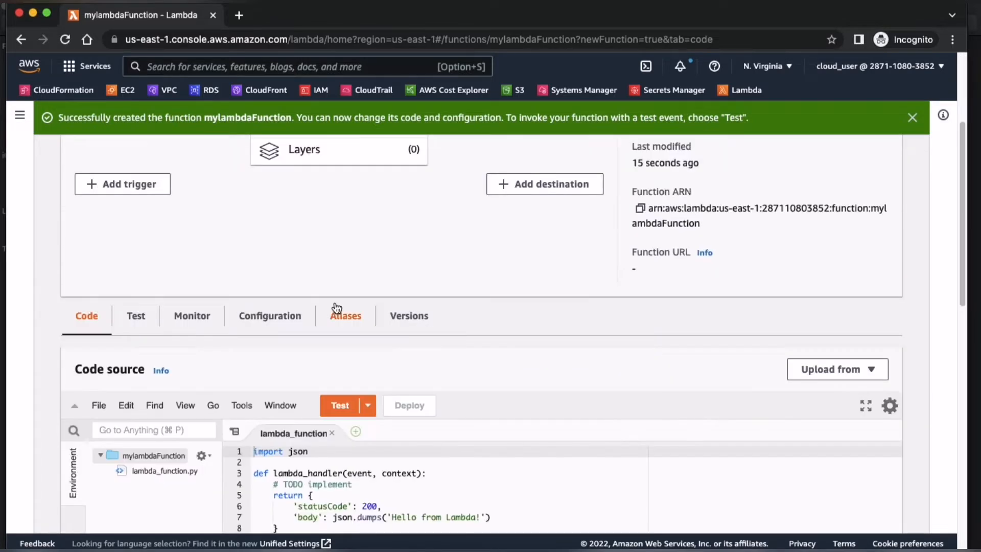
pyautogui.click(161, 301)
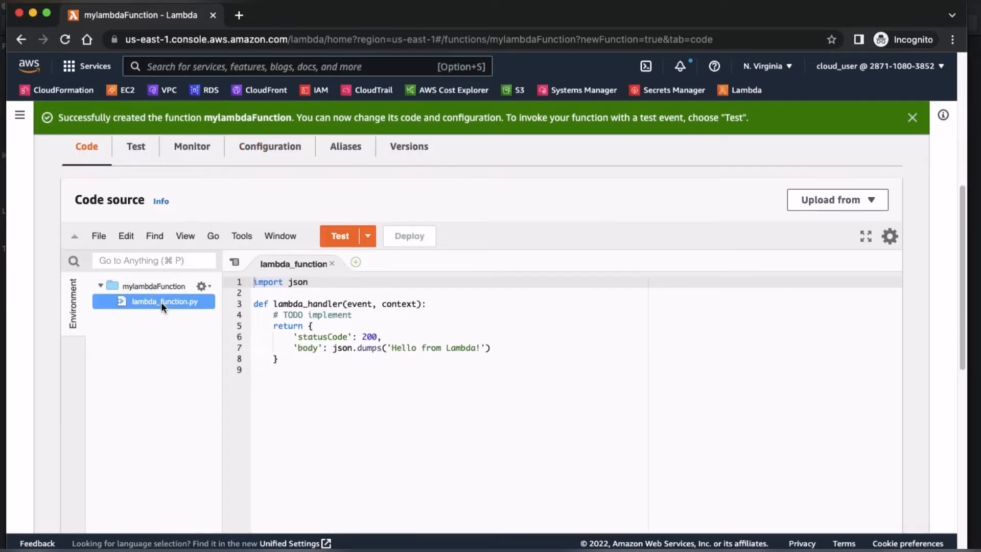
pyautogui.click(294, 390)
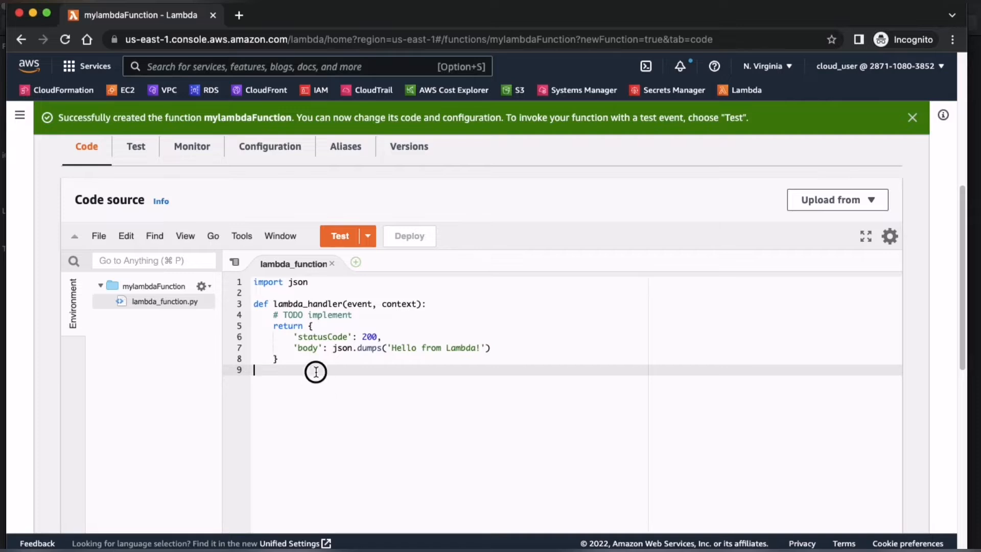
pyautogui.moveTo(313, 372); pyautogui.dragTo(247, 281)
pyautogui.press('super+v')
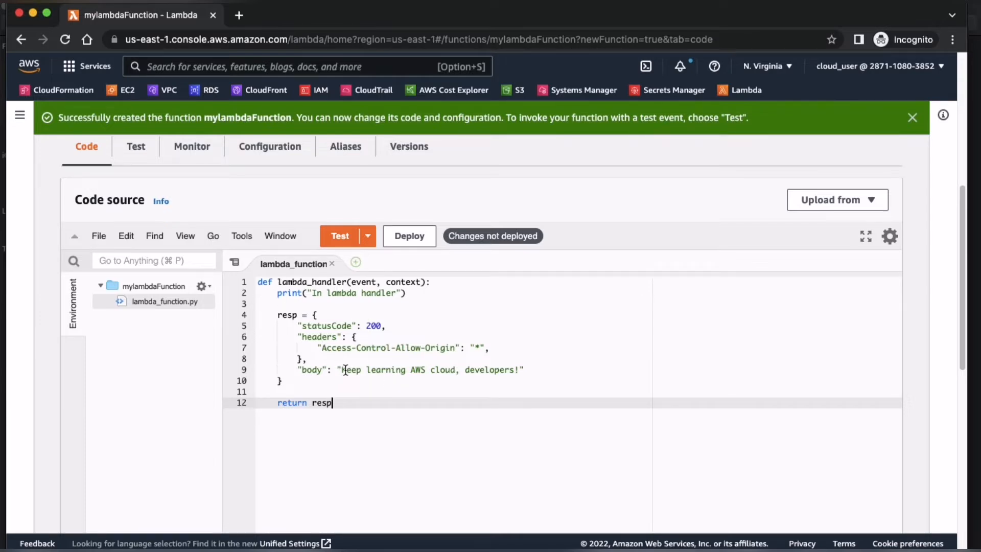
pyautogui.moveTo(345, 370); pyautogui.dragTo(284, 369)
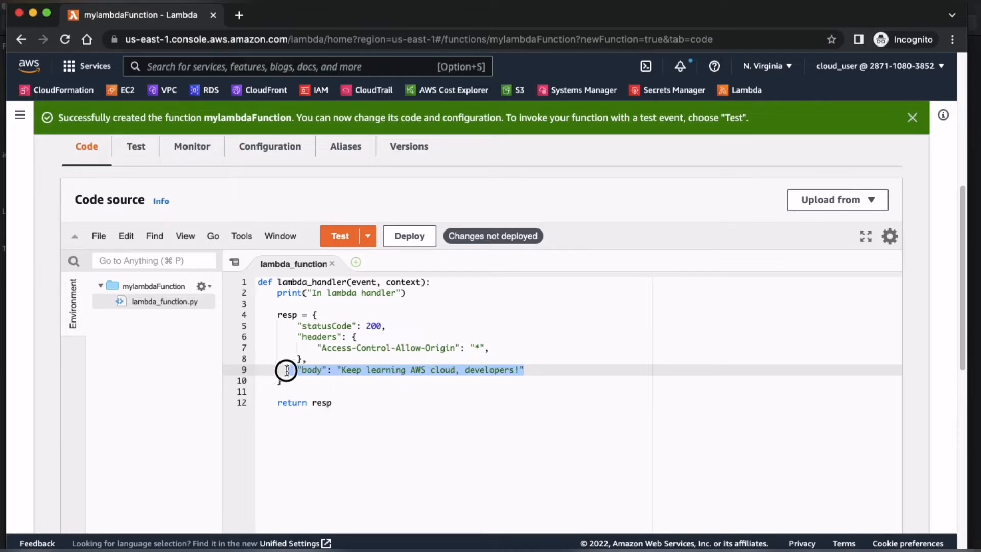
pyautogui.click(395, 240)
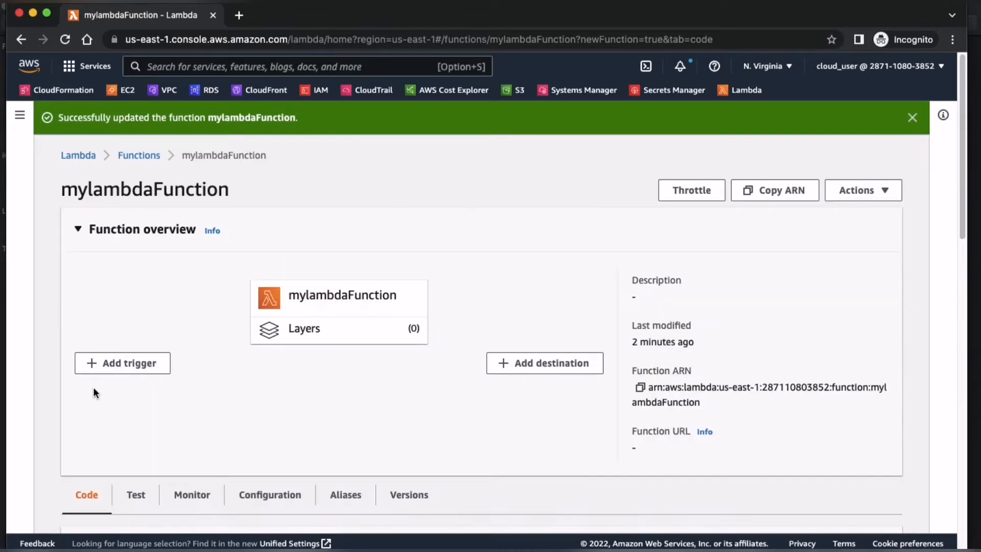
# Step: Start adding a trigger to mylambdaFunction and select API Gateway as its source
pyautogui.click(132, 363)
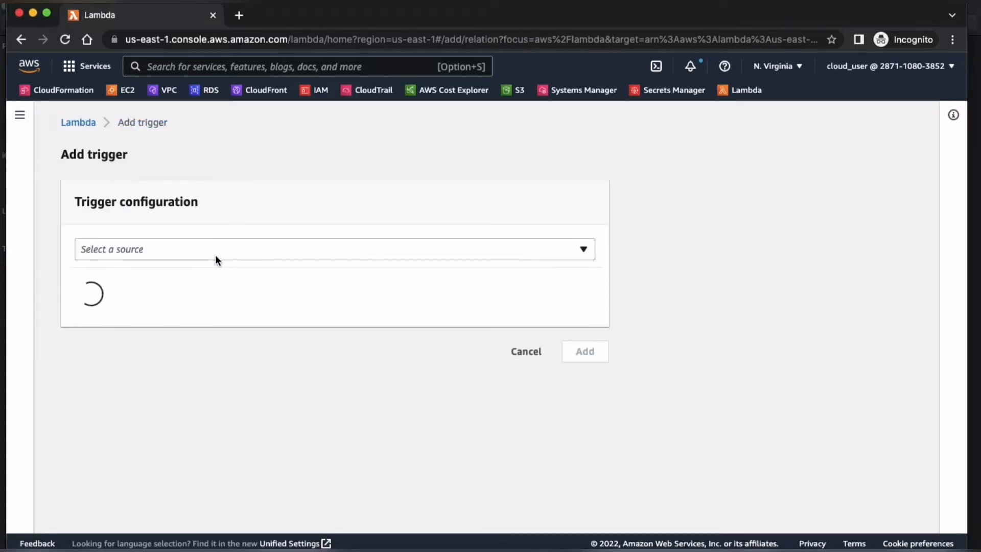
pyautogui.click(319, 249)
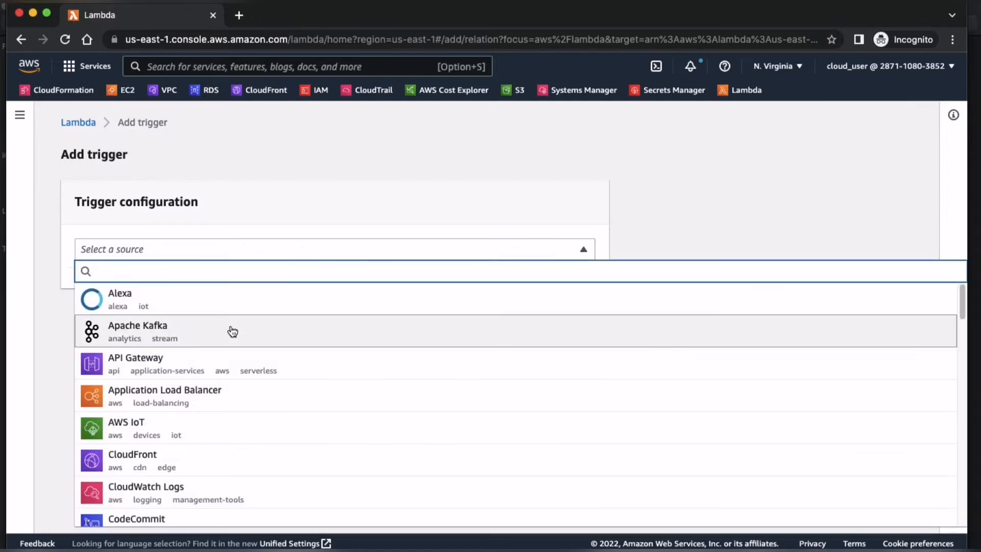
pyautogui.scroll(-5, 223, 364)
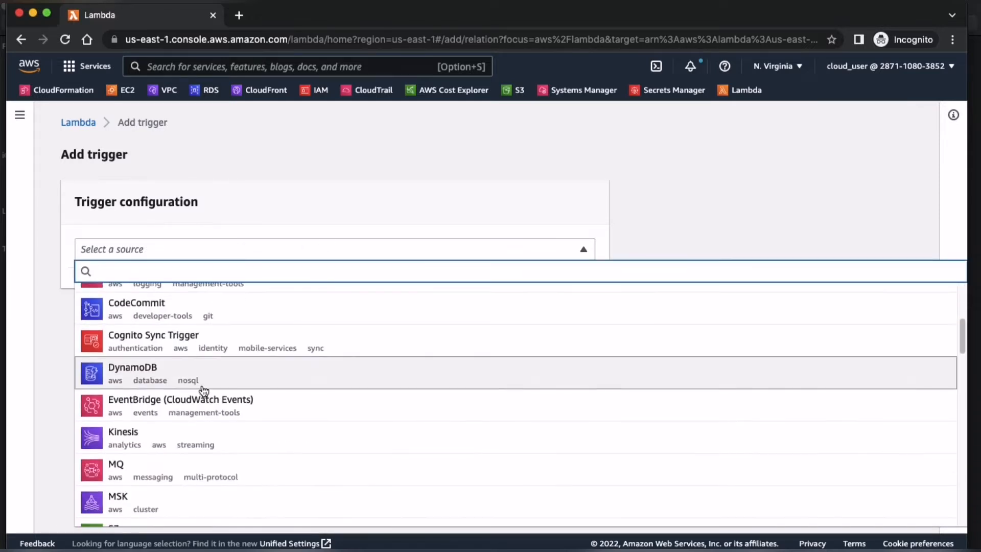
pyautogui.scroll(5, 204, 389)
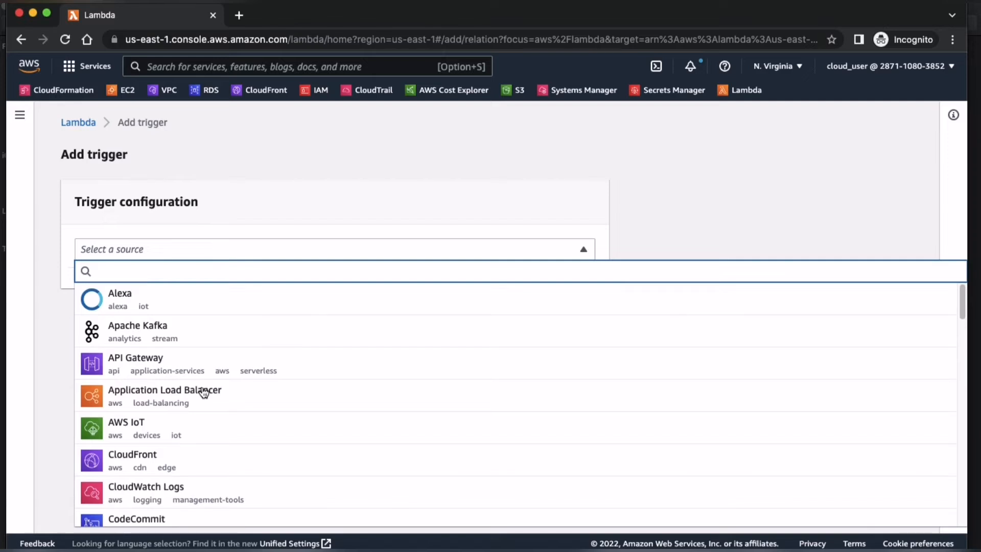
pyautogui.click(190, 370)
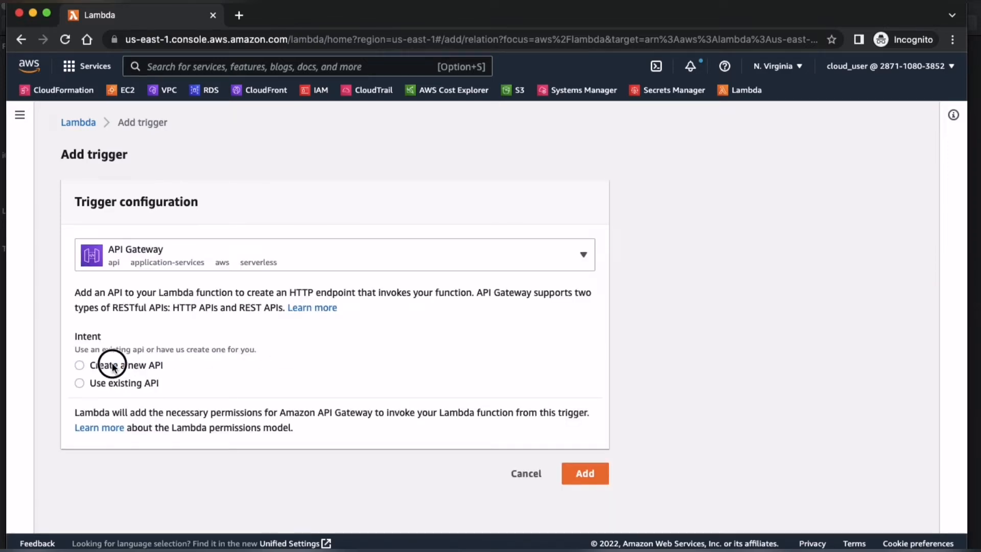
# Step: Set the trigger to create a new HTTP API with Open security
pyautogui.click(112, 366)
pyautogui.scroll(-3, 186, 365)
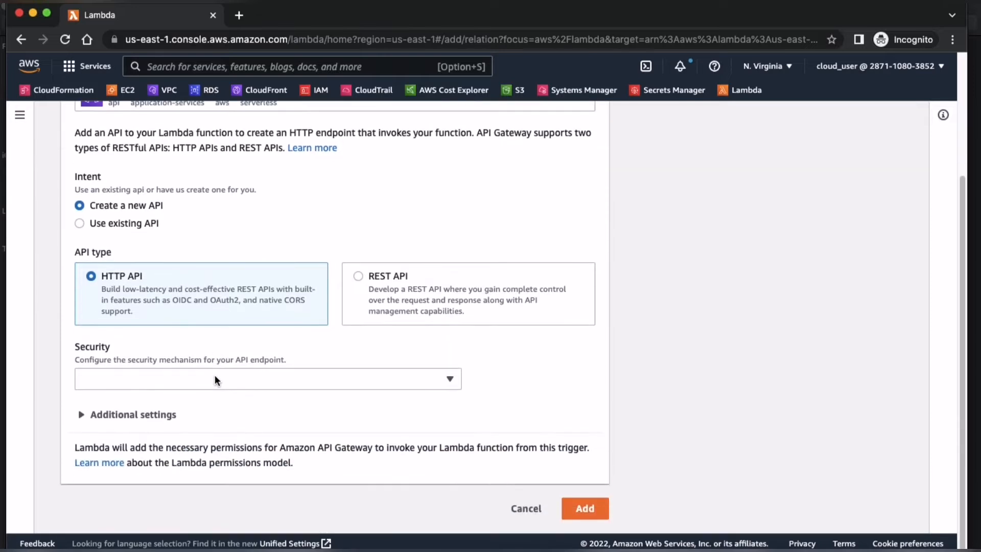
pyautogui.click(247, 378)
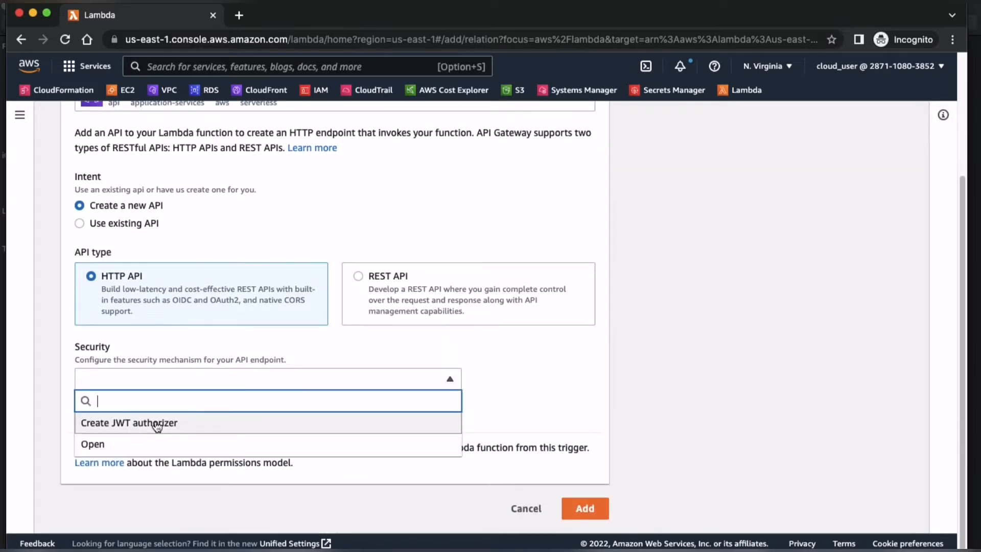
pyautogui.click(140, 444)
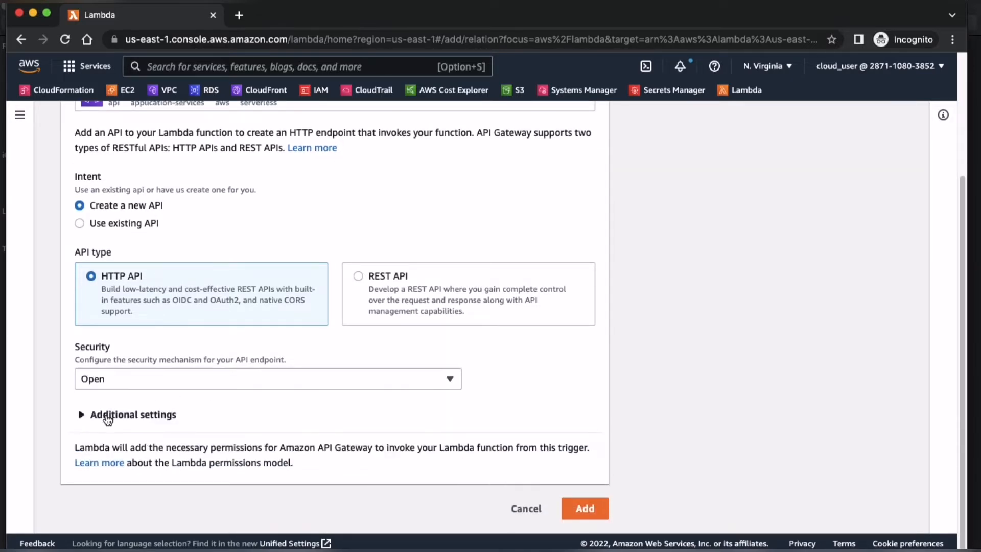
# Step: Enable cross-origin resource sharing (CORS) in the API's additional settings and add the trigger
pyautogui.click(98, 416)
pyautogui.scroll(-3, 176, 375)
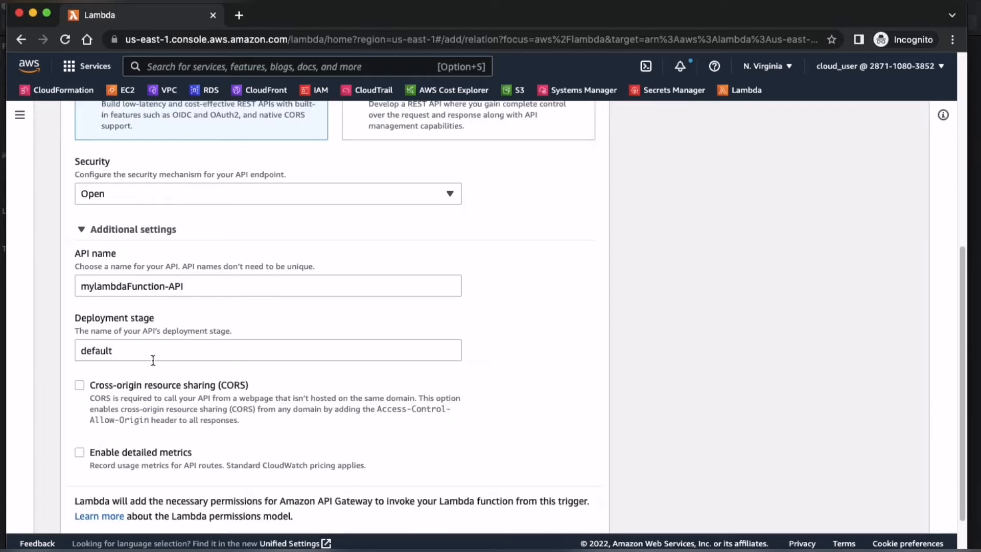
pyautogui.scroll(-1, 153, 360)
pyautogui.click(80, 334)
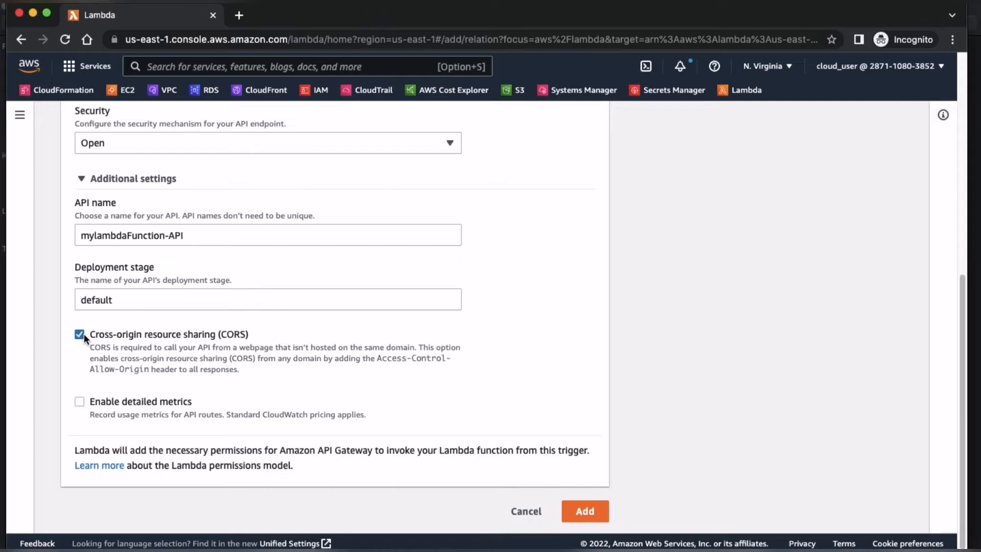
pyautogui.moveTo(263, 335); pyautogui.dragTo(101, 338)
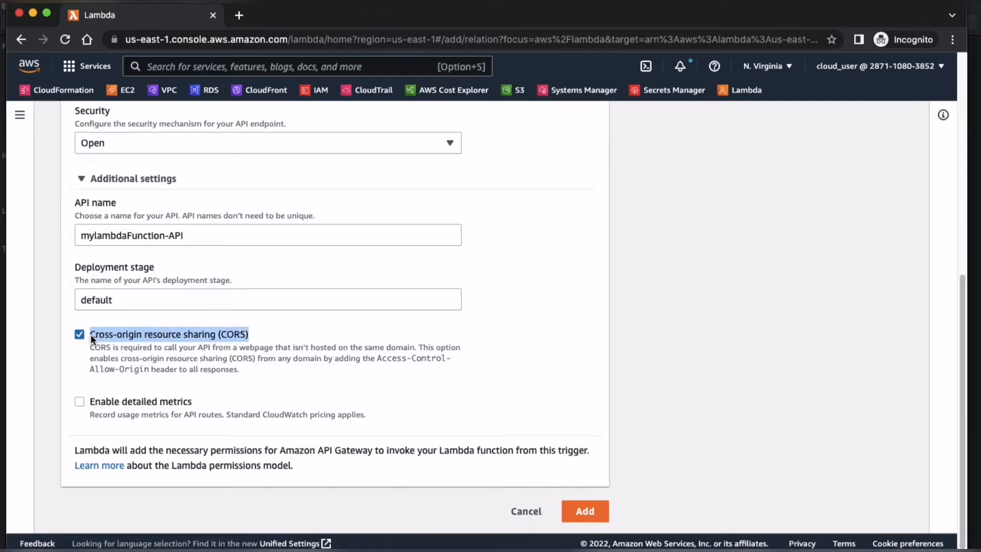
pyautogui.click(92, 335)
pyautogui.click(181, 335)
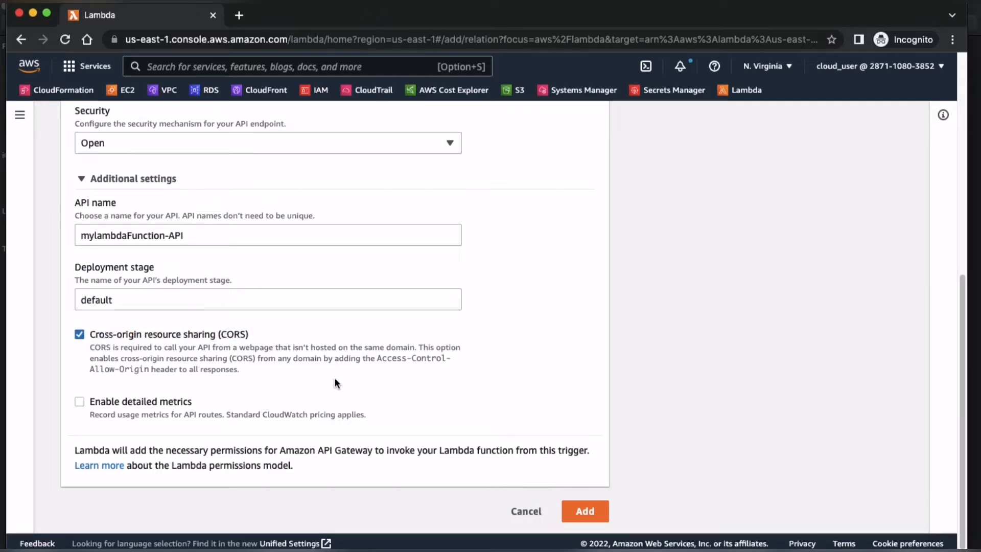
pyautogui.click(584, 510)
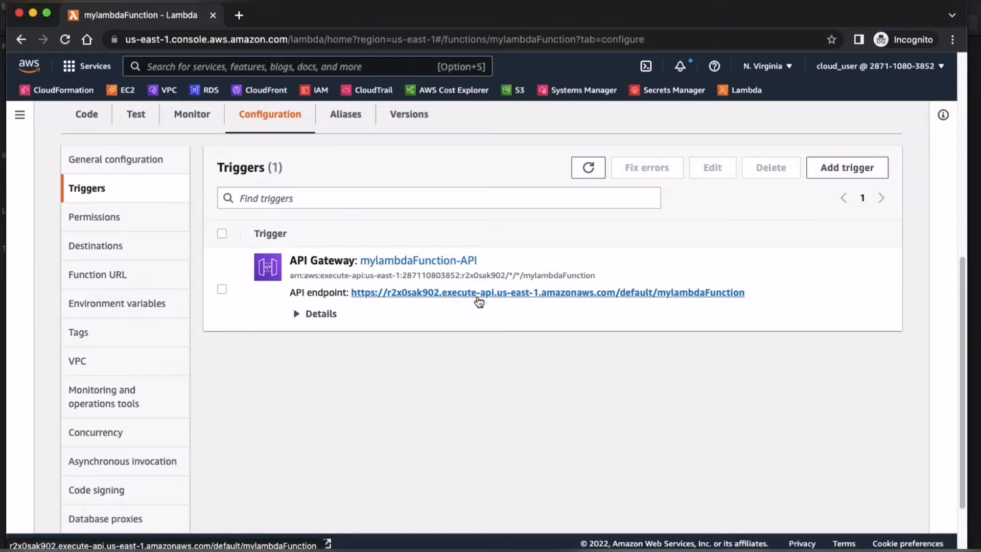
# Step: Review the response body message in the code of lambda_function.py
pyautogui.click(80, 120)
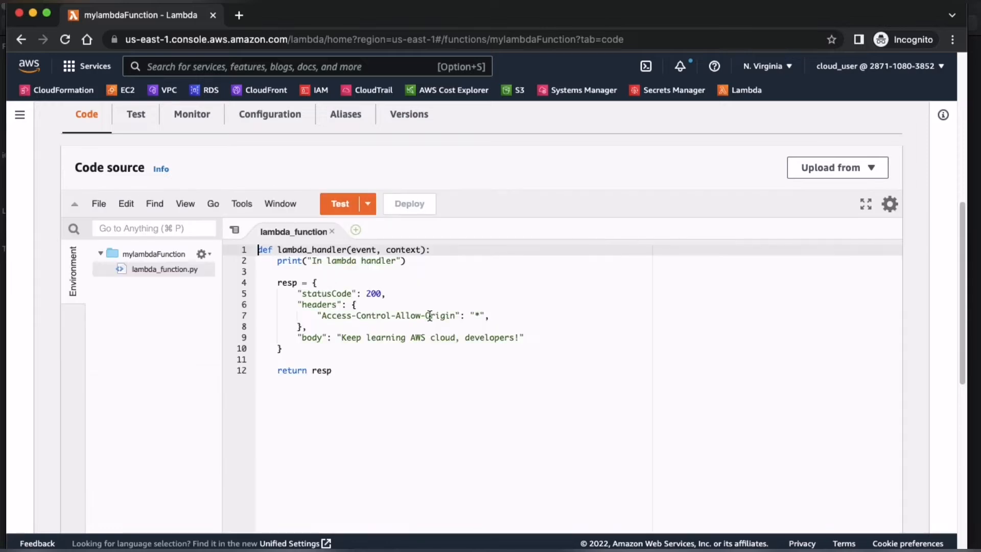
pyautogui.moveTo(341, 337); pyautogui.dragTo(519, 338)
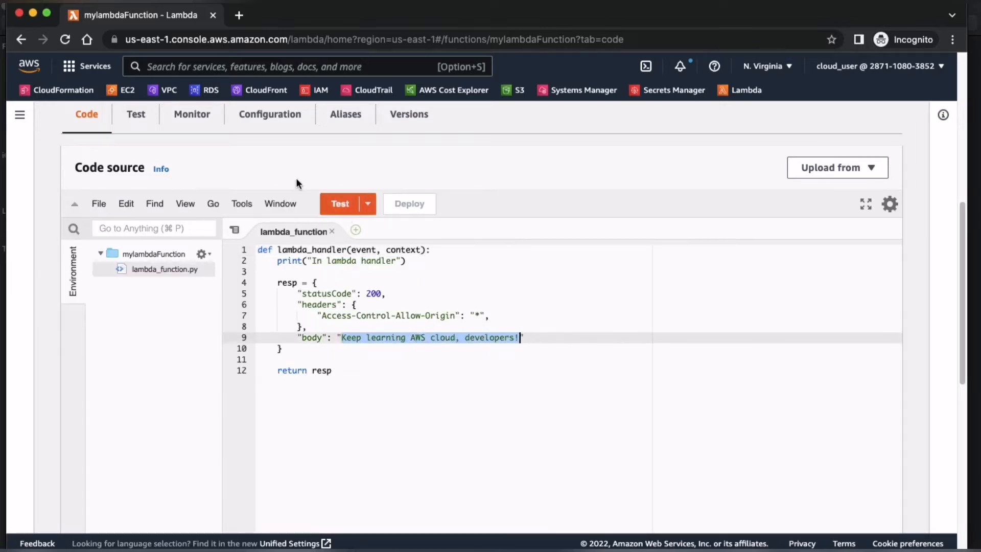
pyautogui.scroll(5, 372, 308)
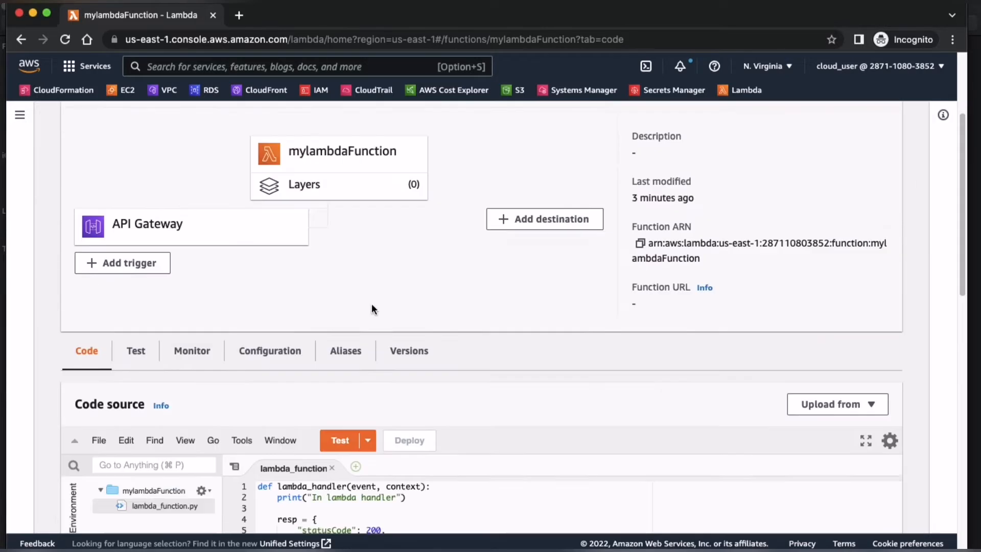
# Step: Open the API Gateway trigger's endpoint URL, check the message it returns, and close that page
pyautogui.click(267, 391)
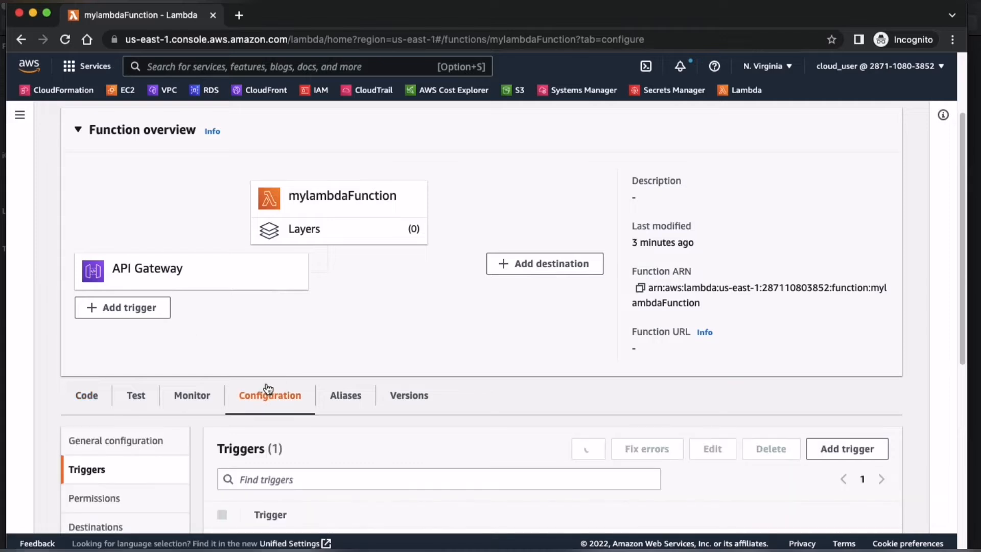
pyautogui.scroll(-2, 240, 347)
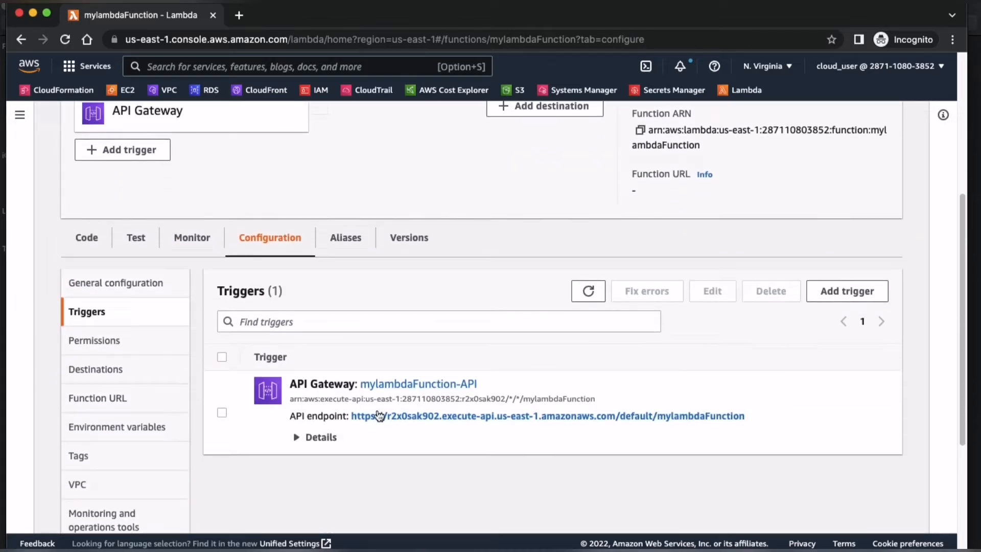
pyautogui.click(453, 418)
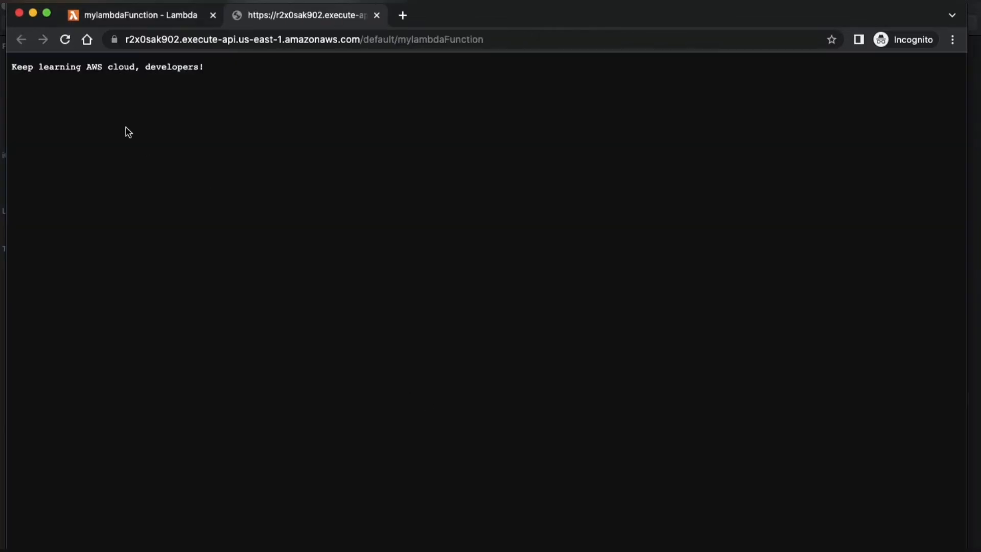
pyautogui.moveTo(226, 71); pyautogui.dragTo(11, 68)
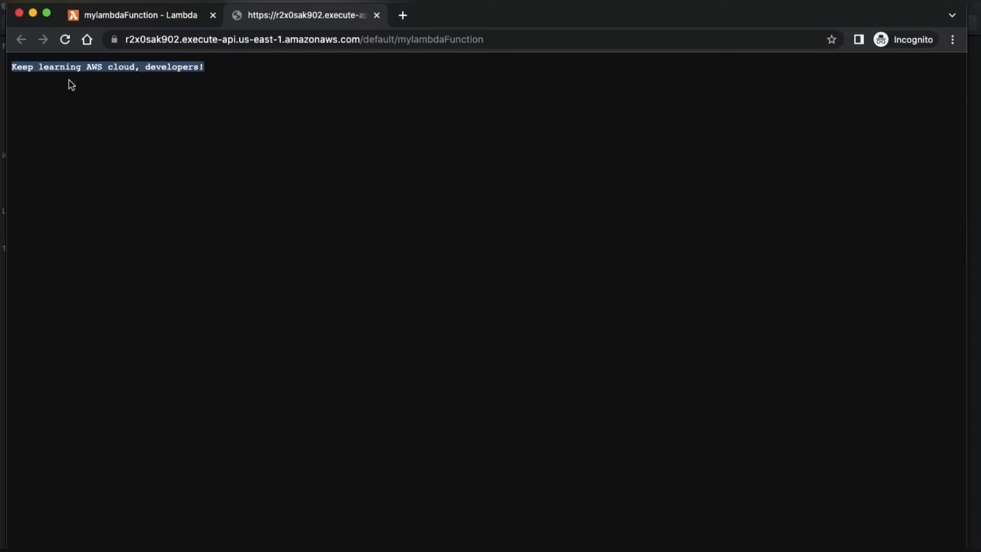
pyautogui.click(216, 85)
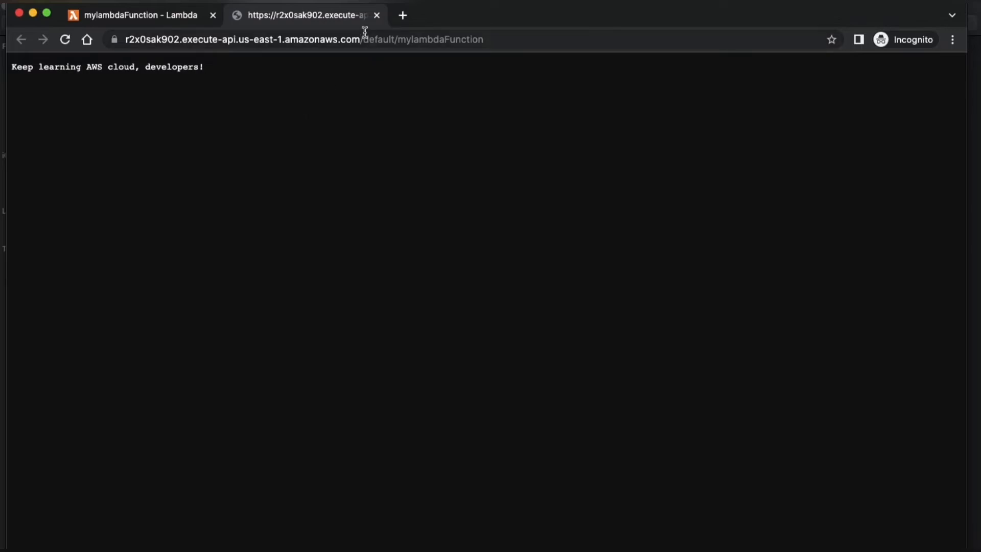
pyautogui.click(376, 15)
# Step: Open the S3 console in a separate browser tab and start creating a bucket
pyautogui.scroll(6, 221, 165)
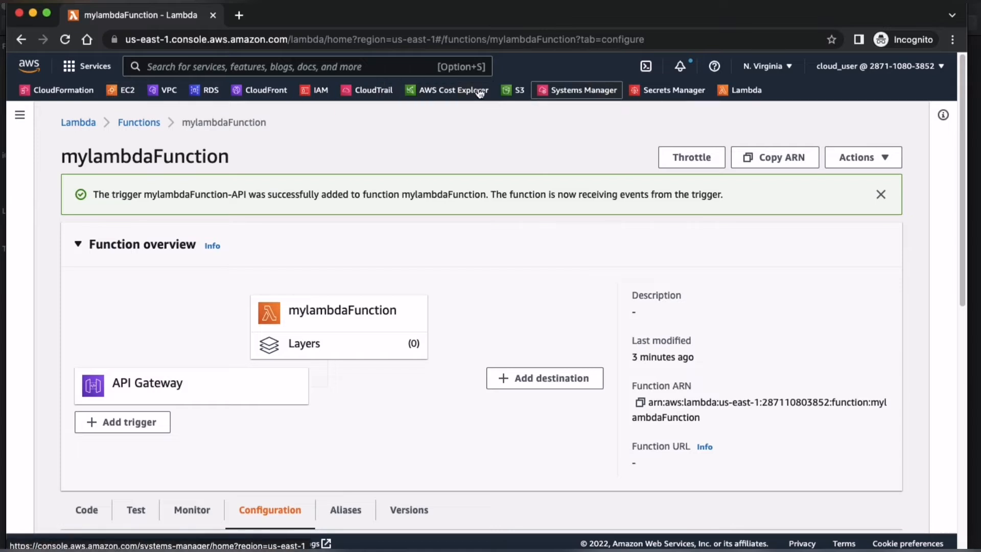
pyautogui.keyDown('super'); pyautogui.click(517, 90); pyautogui.keyUp('super')
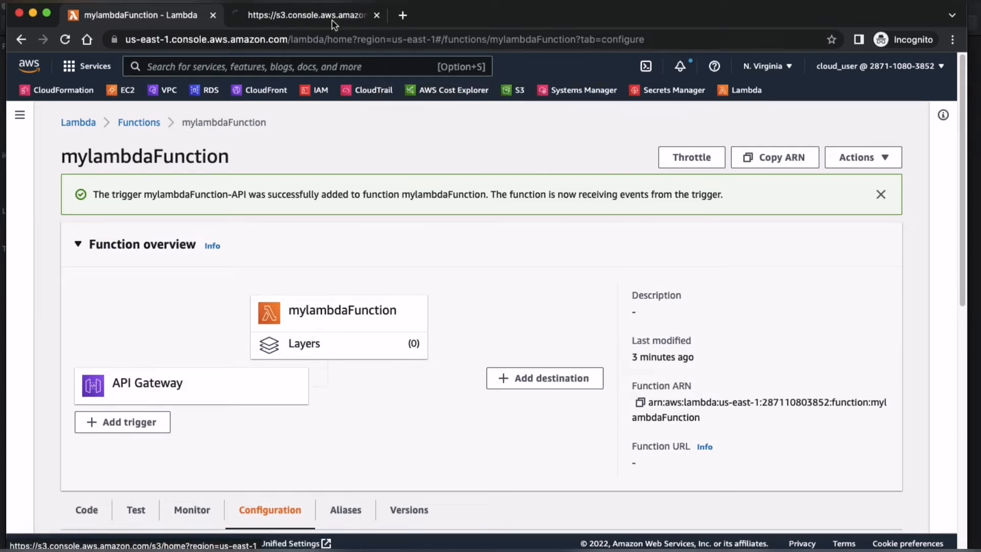
pyautogui.click(317, 19)
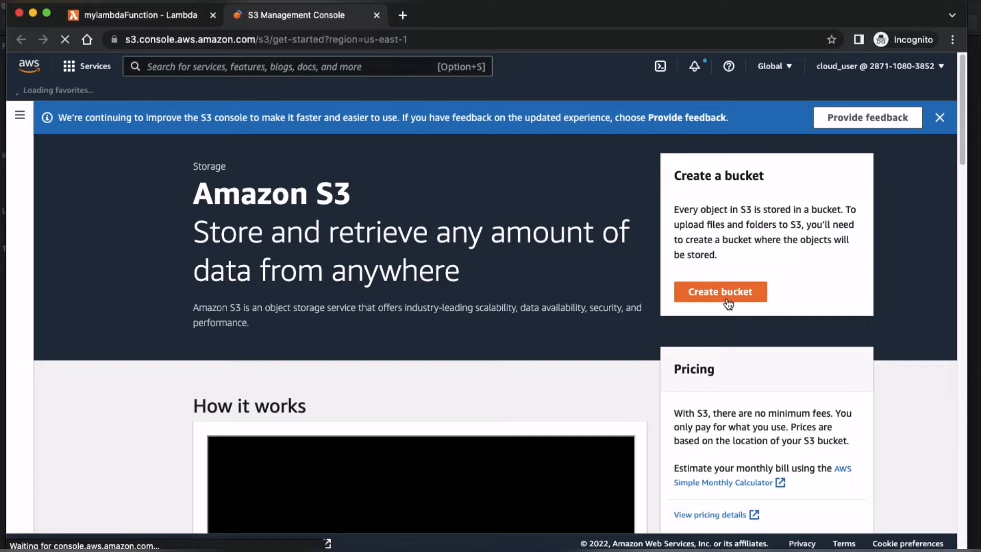
pyautogui.click(725, 300)
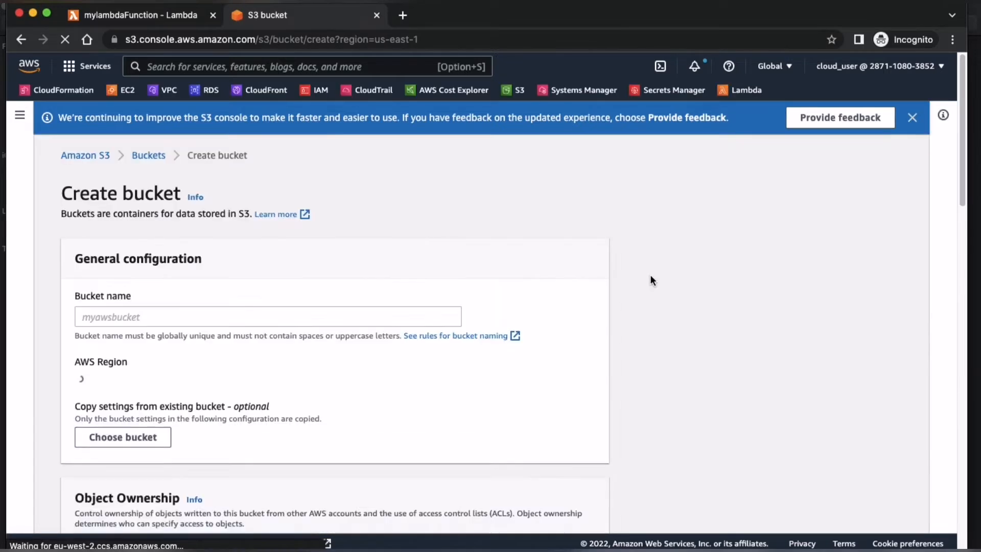
# Step: Enter mynewserverlessWebsite00009123 as the bucket name
pyautogui.click(360, 315)
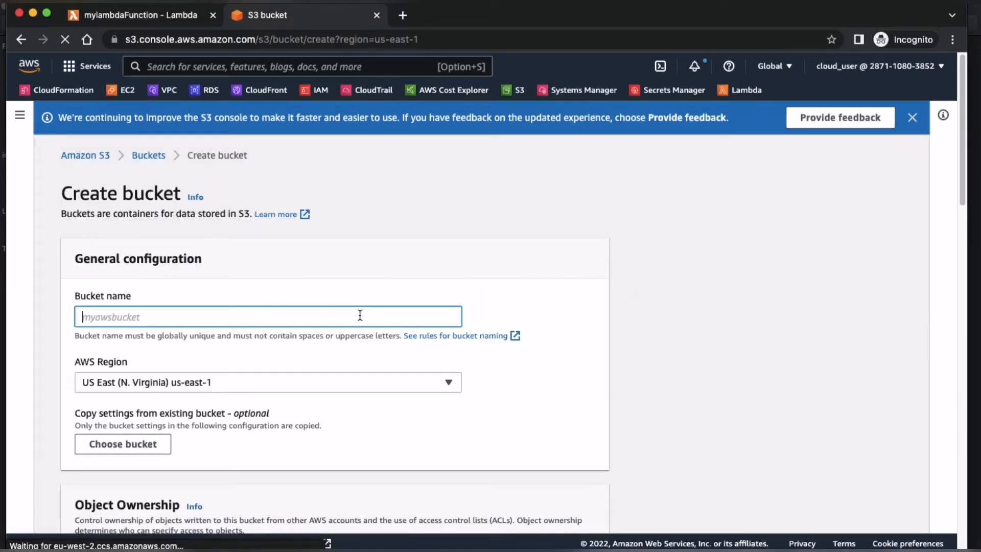
pyautogui.write('mynewserverlessEW')
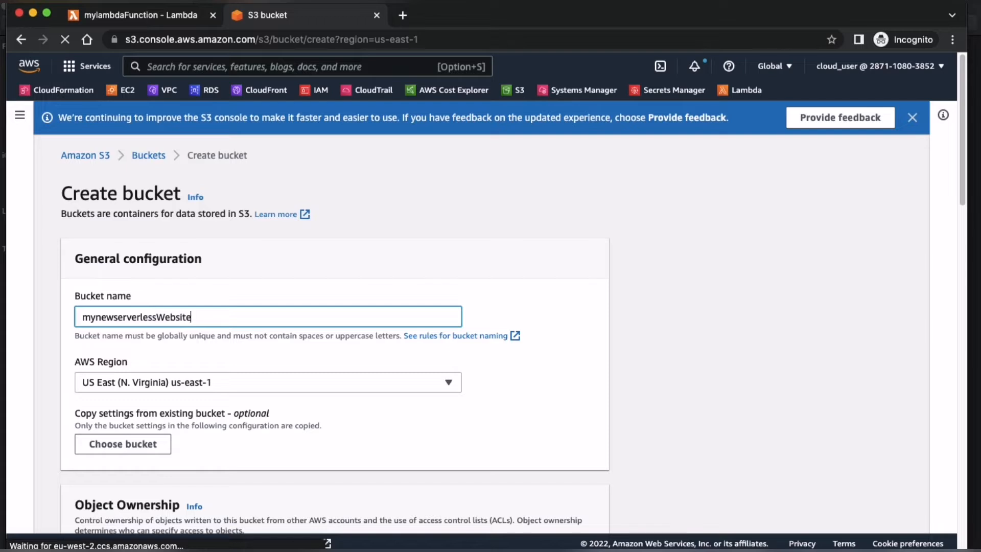
pyautogui.write('ebsite00009123')
# Step: Enable ACLs under the bucket's object ownership and turn off Block all public access
pyautogui.scroll(-5, 464, 367)
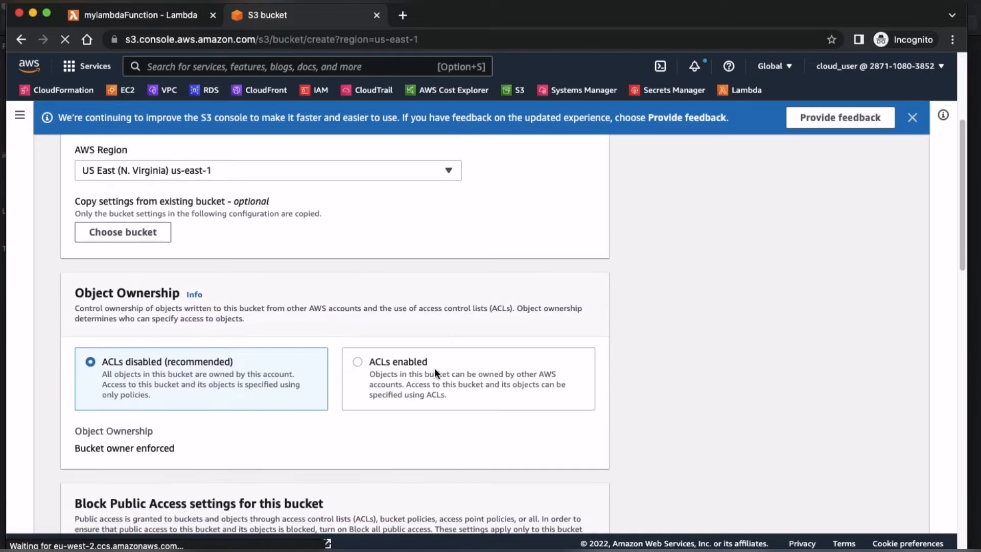
pyautogui.click(398, 378)
pyautogui.scroll(-3, 398, 379)
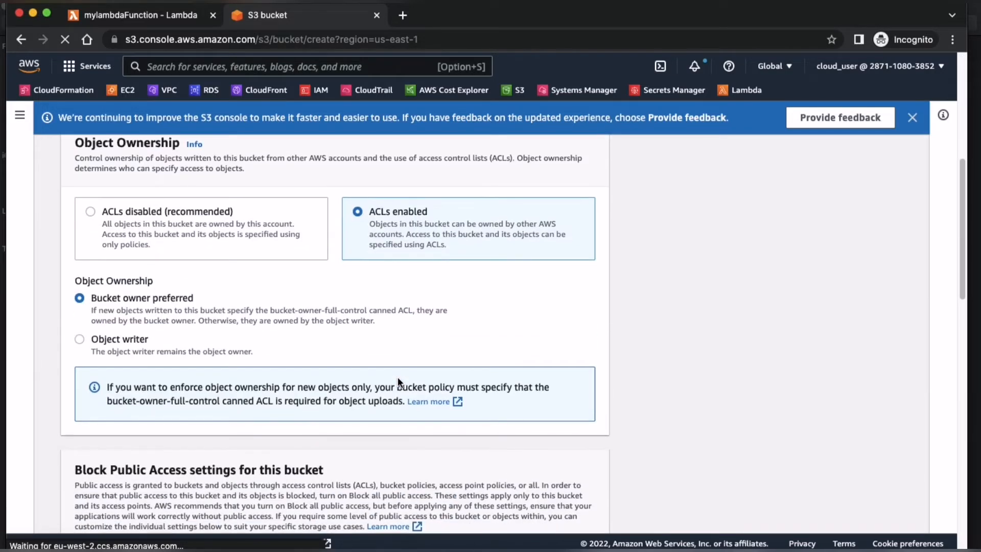
pyautogui.scroll(-6, 123, 312)
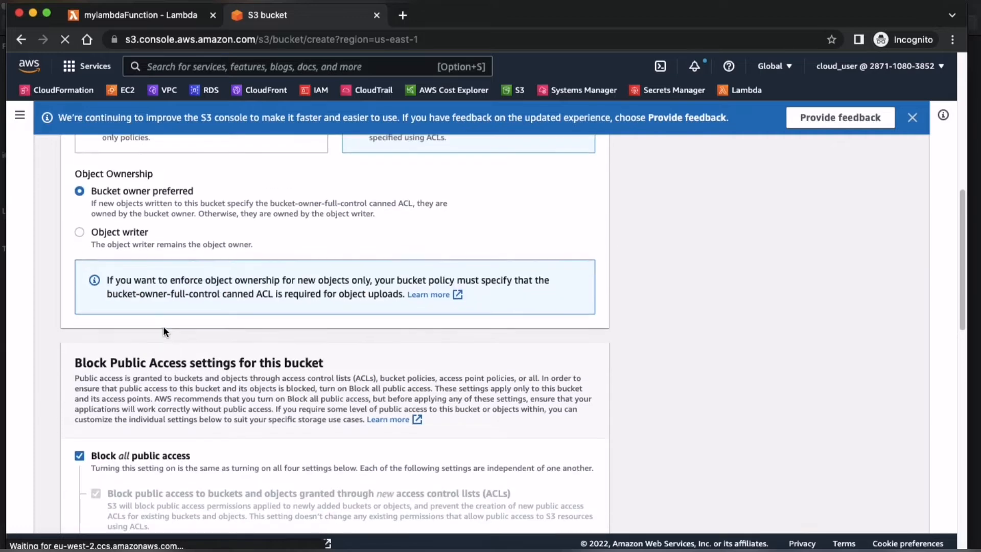
pyautogui.click(79, 249)
# Step: Acknowledge that the bucket and its objects might become public, and try to create the bucket
pyautogui.scroll(-5, 237, 312)
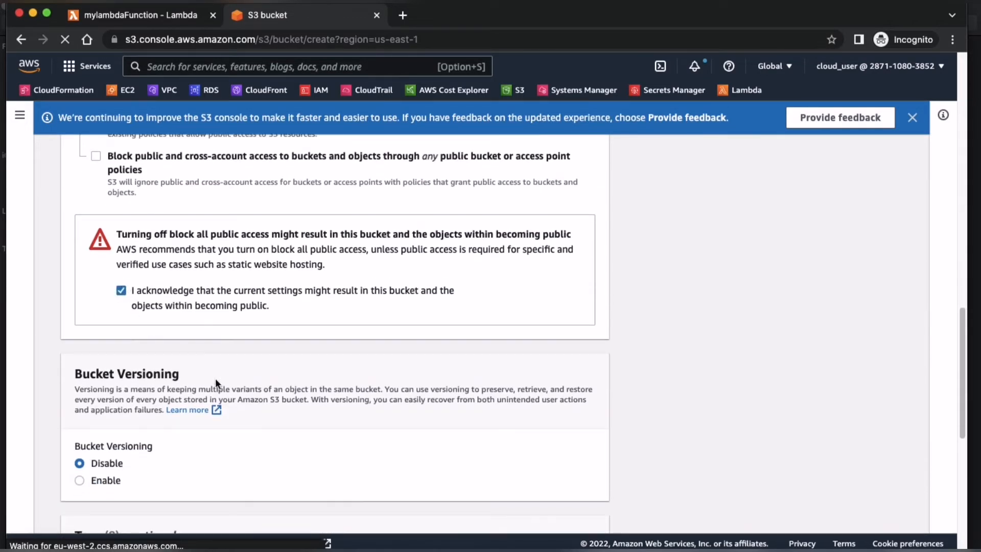
pyautogui.scroll(-8, 145, 408)
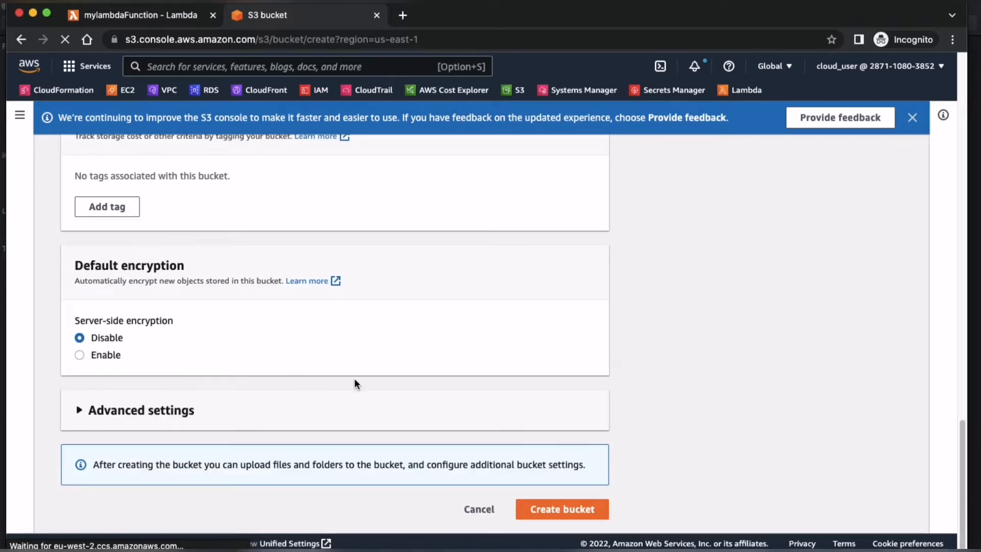
pyautogui.click(559, 509)
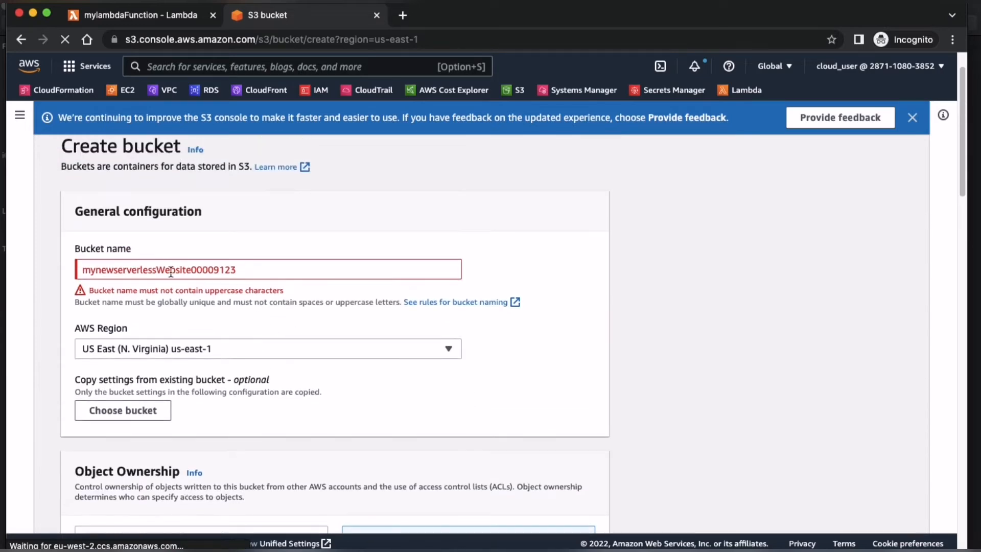
# Step: Replace the uppercase W in the bucket name with a lowercase w, making it mynewserverlesswebsite00009123
pyautogui.click(166, 277)
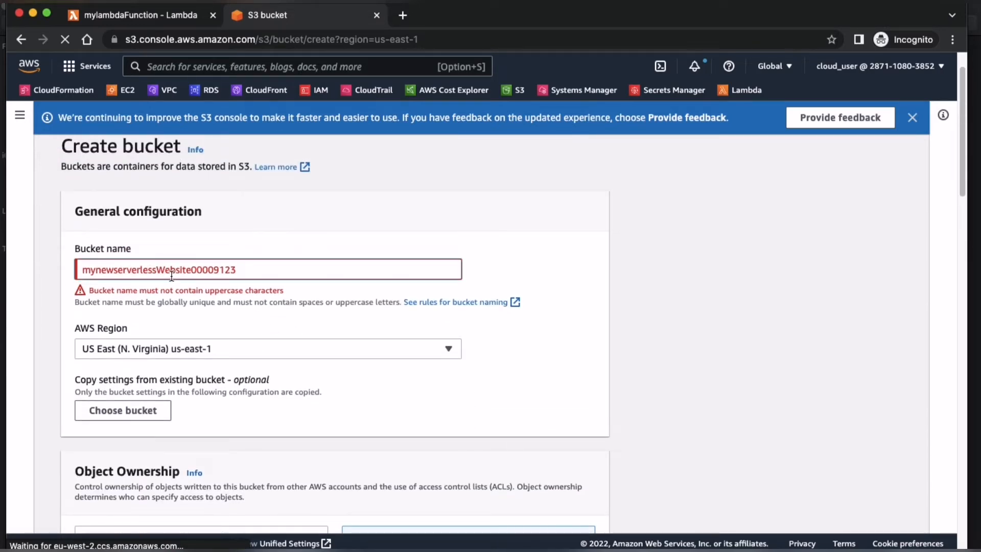
pyautogui.press('BackSpace')
pyautogui.write('w')
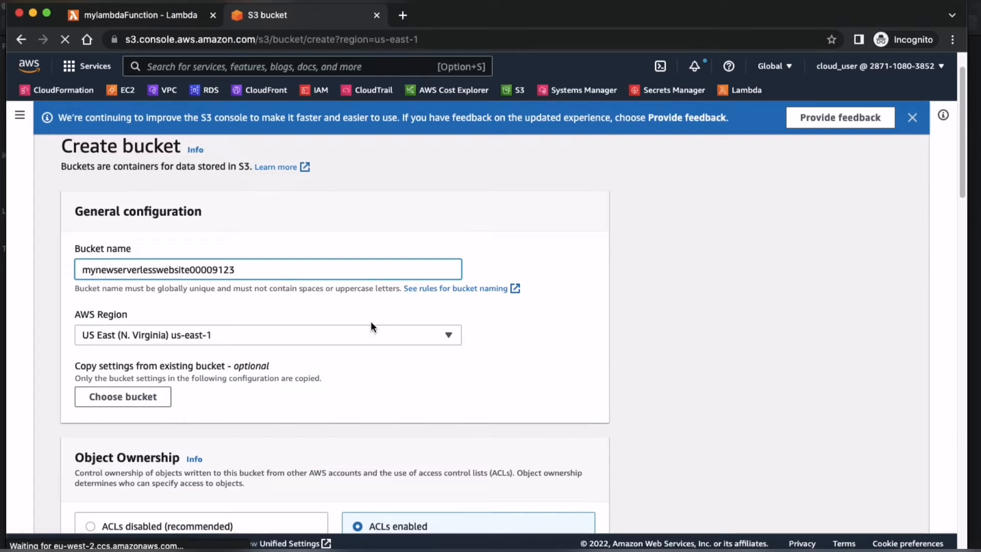
# Step: Create the bucket with the corrected name and dismiss the notification banners on the bucket list
pyautogui.scroll(-20, 371, 324)
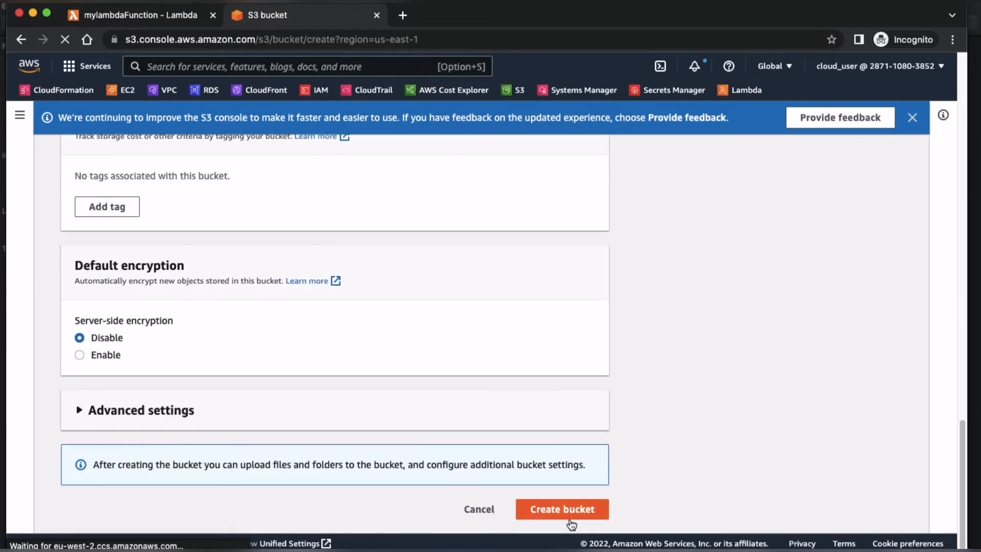
pyautogui.click(567, 511)
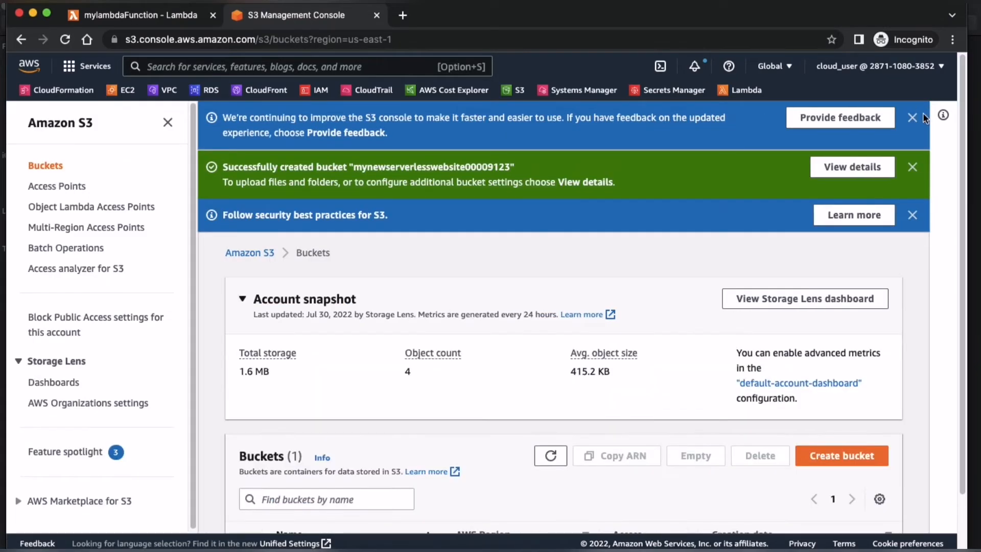
pyautogui.click(912, 123)
pyautogui.click(912, 123)
pyautogui.click(914, 120)
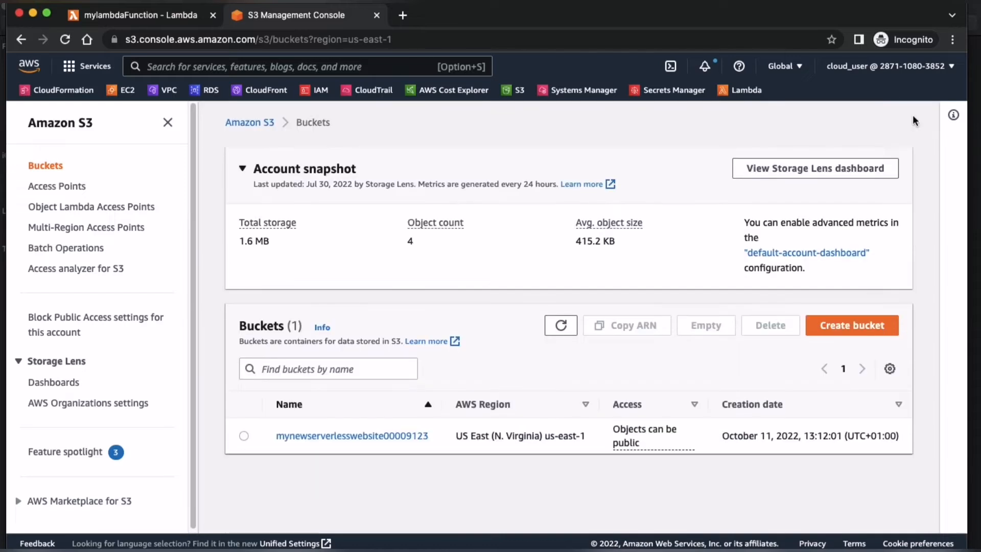
# Step: Open the properties of bucket mynewserverlesswebsite00009123 and enable static website hosting
pyautogui.click(346, 441)
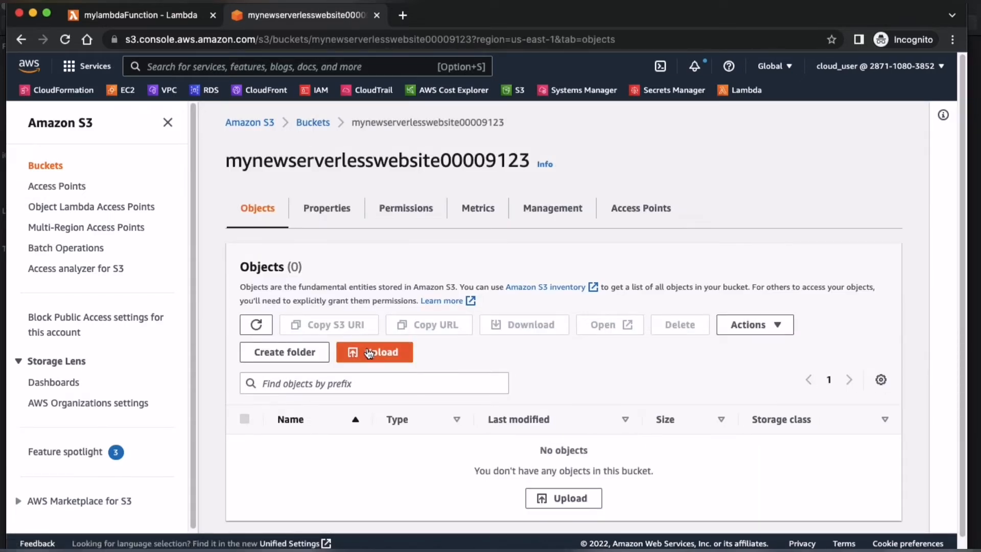
pyautogui.click(326, 208)
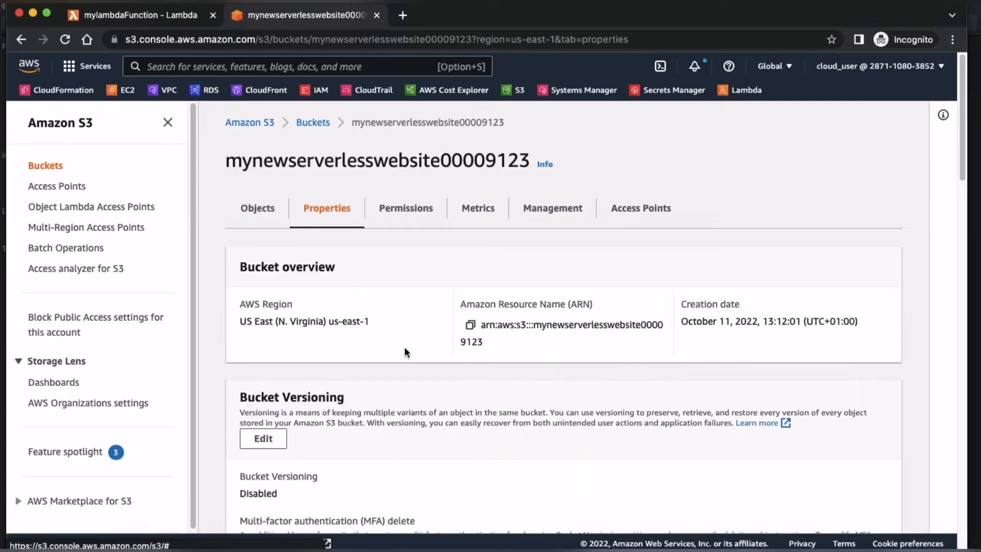
pyautogui.scroll(-15, 404, 350)
pyautogui.scroll(-15, 405, 348)
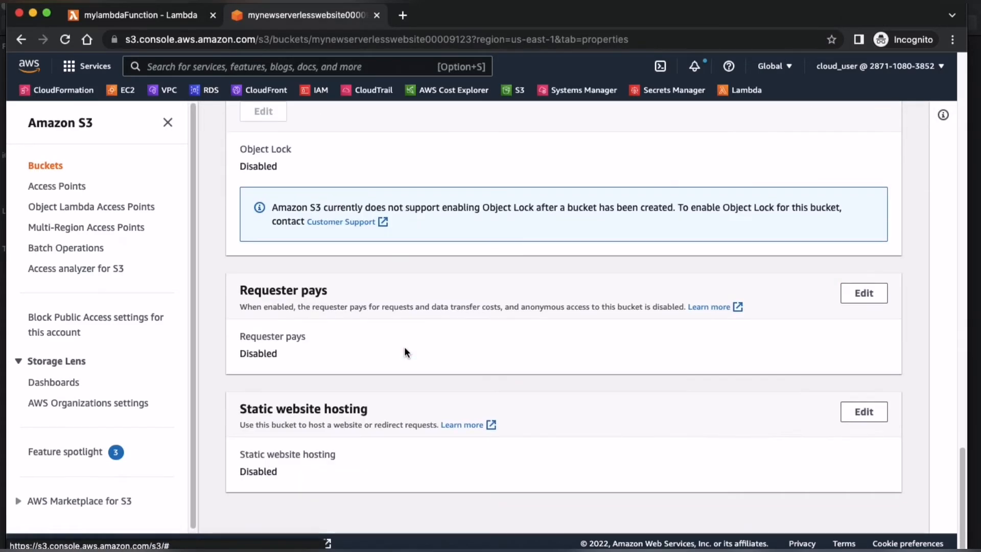
pyautogui.click(854, 412)
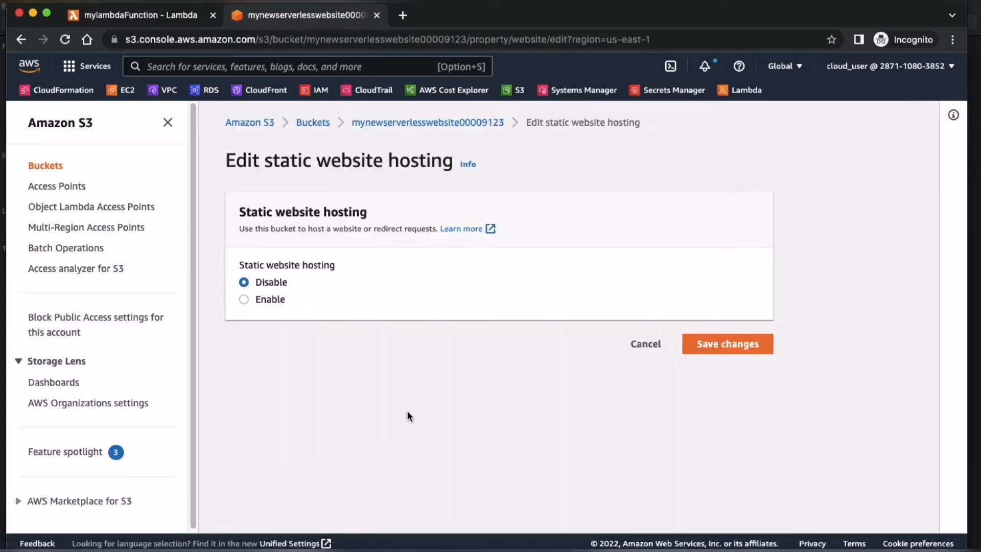
pyautogui.click(270, 298)
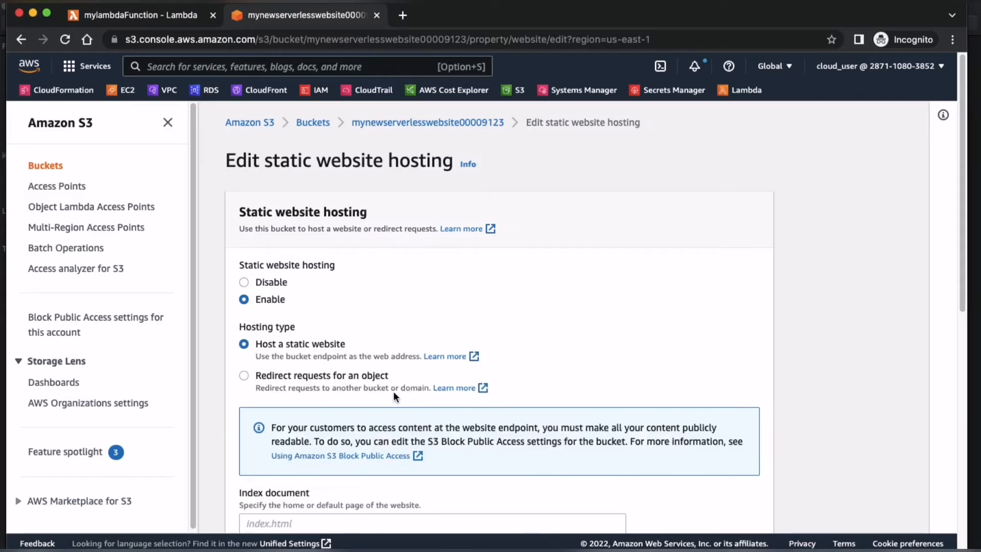
# Step: Set the index document to index.html and the error document to error.html, and save the hosting settings
pyautogui.scroll(-5, 392, 391)
pyautogui.click(327, 285)
pyautogui.write('index.htmk')
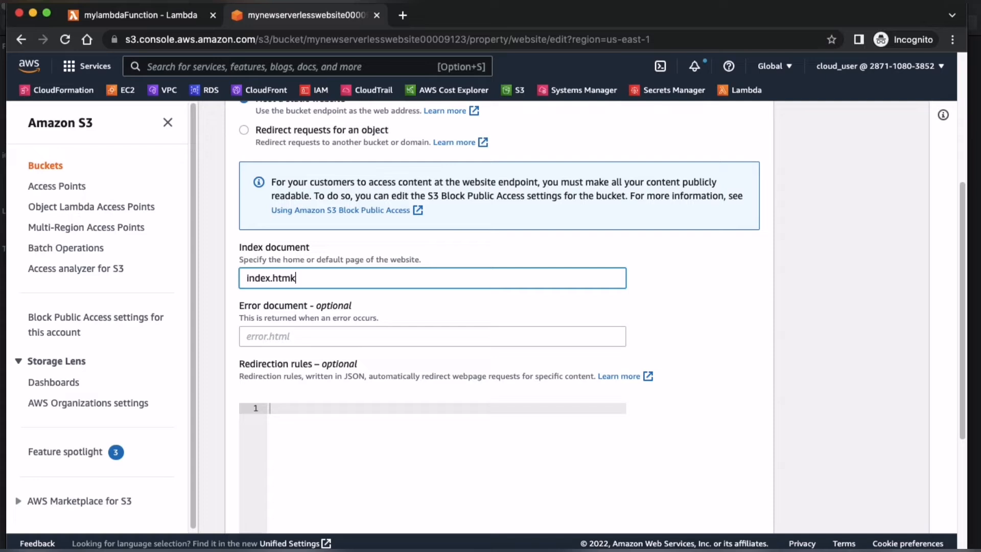
pyautogui.press('Tab')
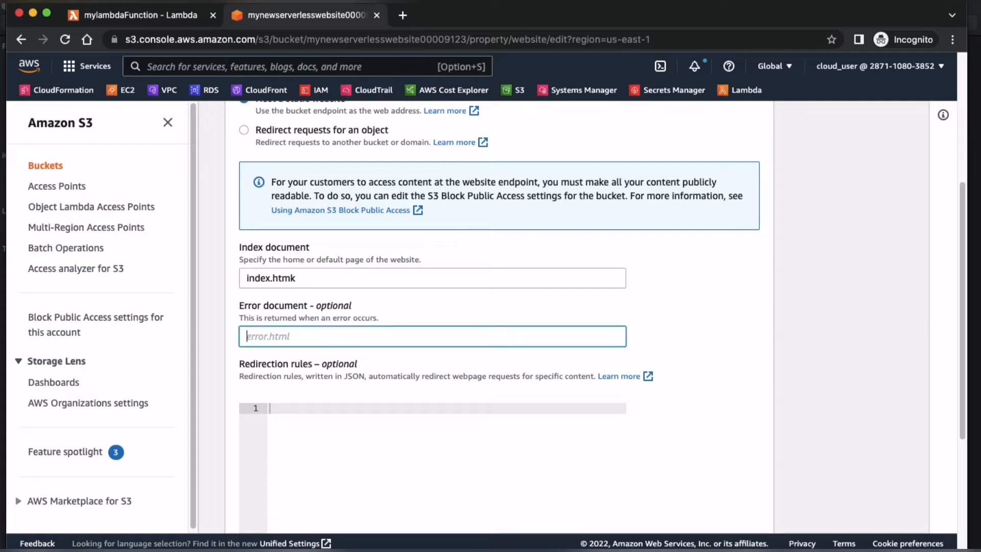
pyautogui.write('error.html')
pyautogui.click(311, 278)
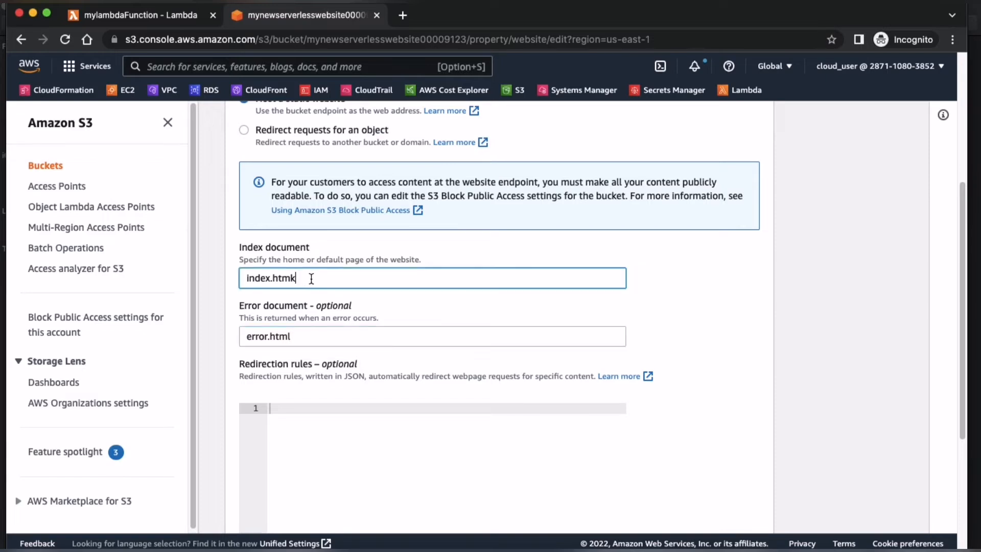
pyautogui.scroll(-5, 463, 321)
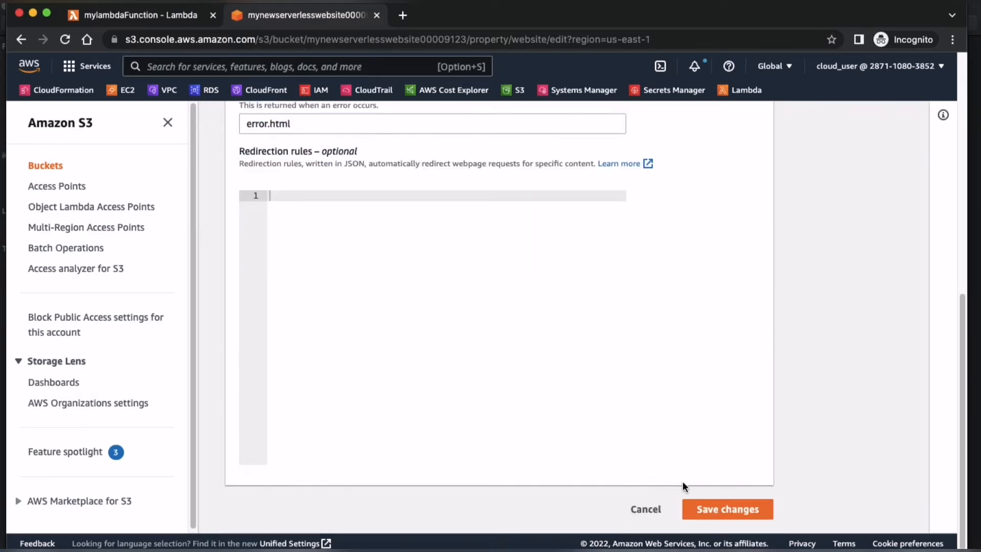
pyautogui.click(743, 509)
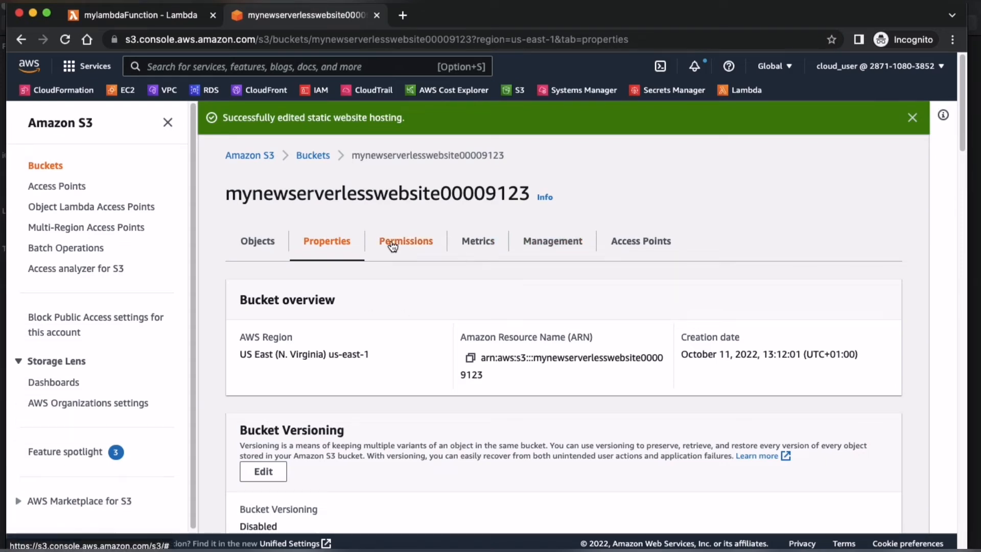
# Step: Copy the API endpoint URL of the API Gateway trigger on mylambdaFunction
pyautogui.click(258, 241)
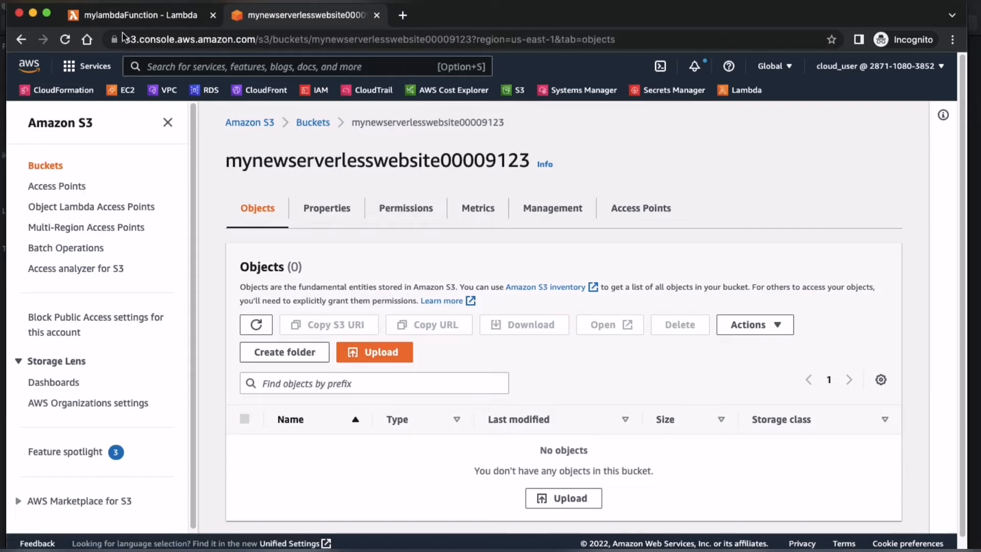
pyautogui.click(123, 15)
pyautogui.scroll(-8, 270, 290)
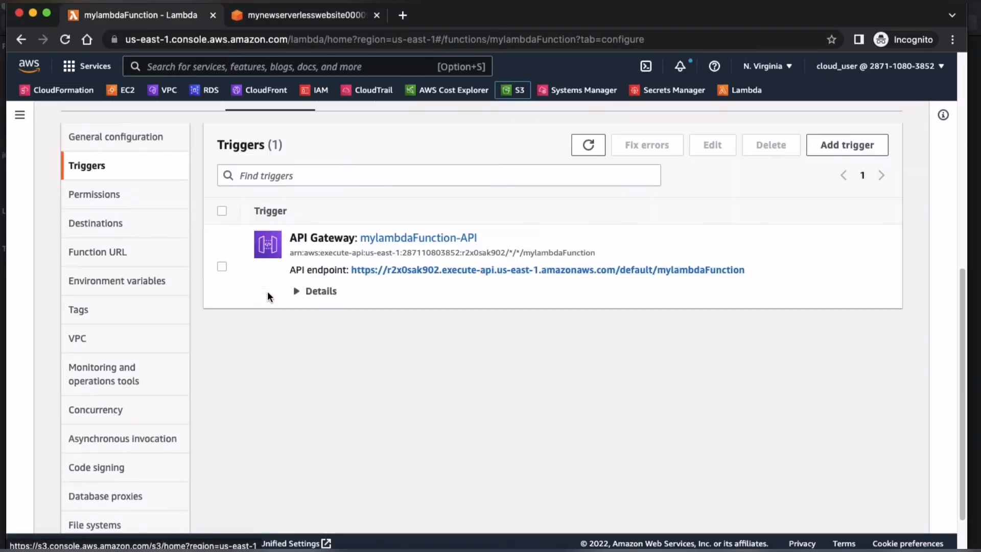
pyautogui.moveTo(751, 270); pyautogui.dragTo(351, 269)
pyautogui.press('super+c')
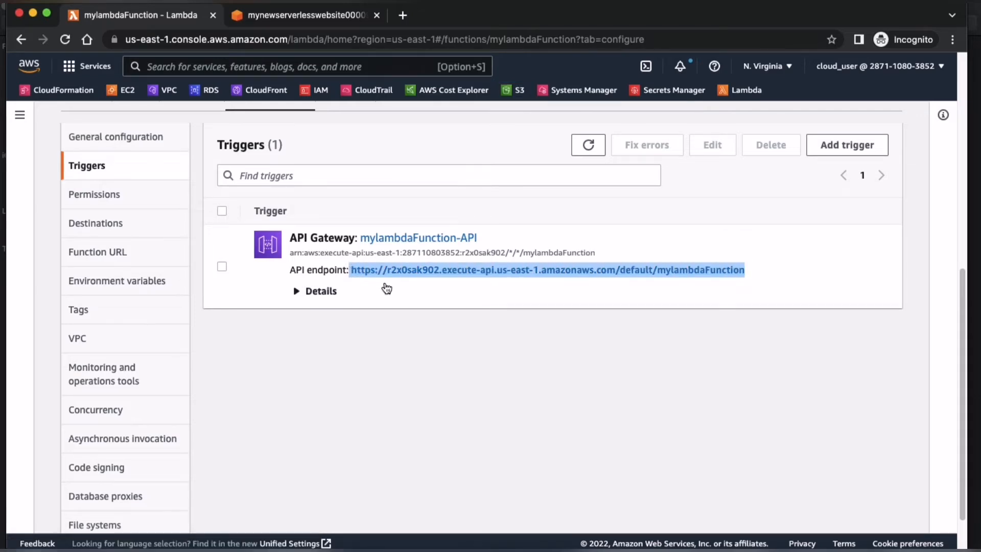
# Step: Open index.html from the serverless demo folder in Visual Studio Code and dismiss the Python extensions suggestion
pyautogui.hotkey('ctrl', 'Up')
pyautogui.click(370, 220)
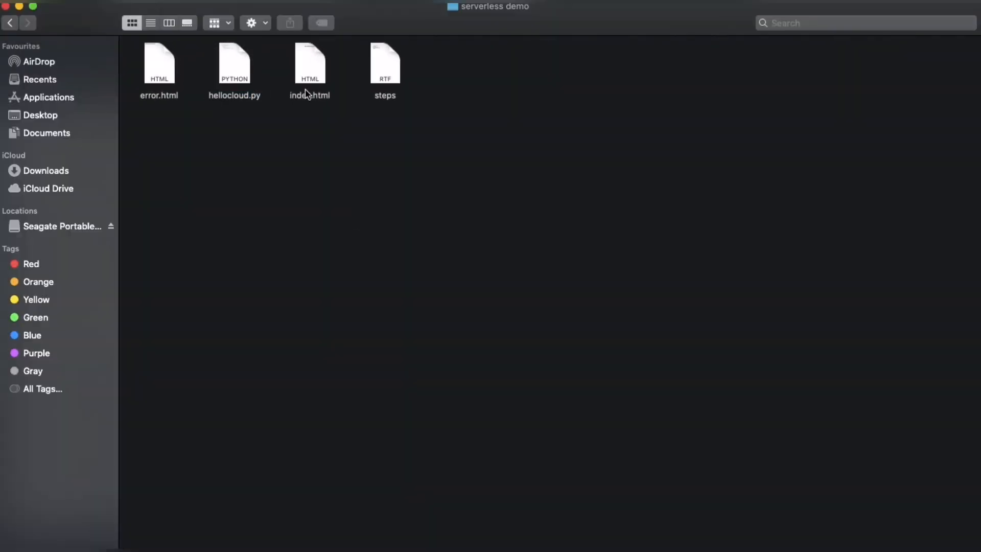
pyautogui.click(305, 65)
pyautogui.rightClick(305, 65)
pyautogui.moveTo(385, 87)
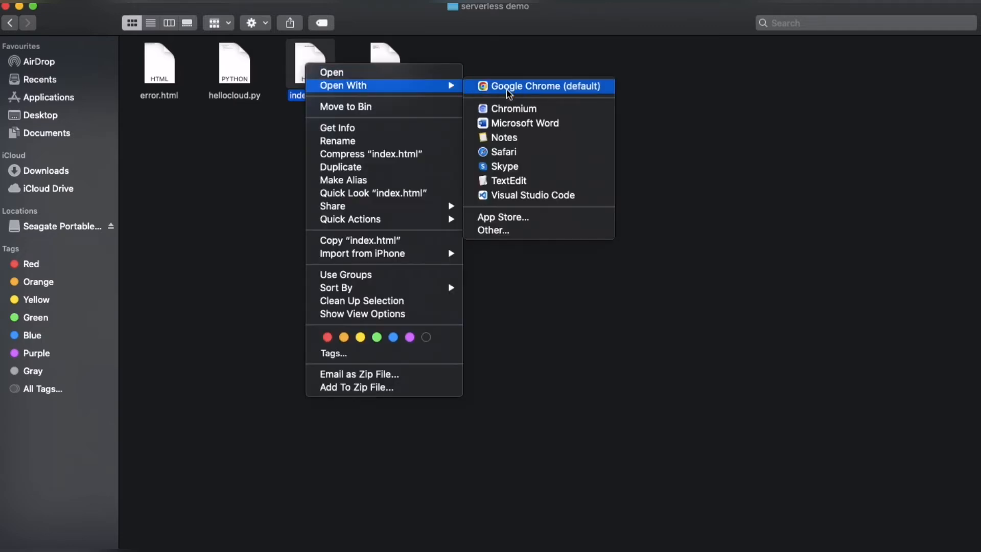
pyautogui.click(516, 200)
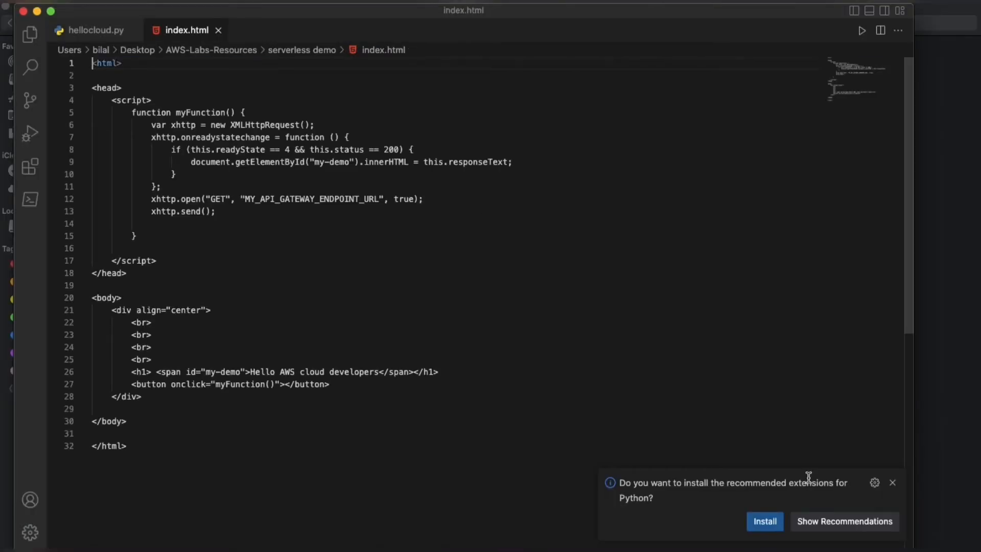
pyautogui.click(891, 483)
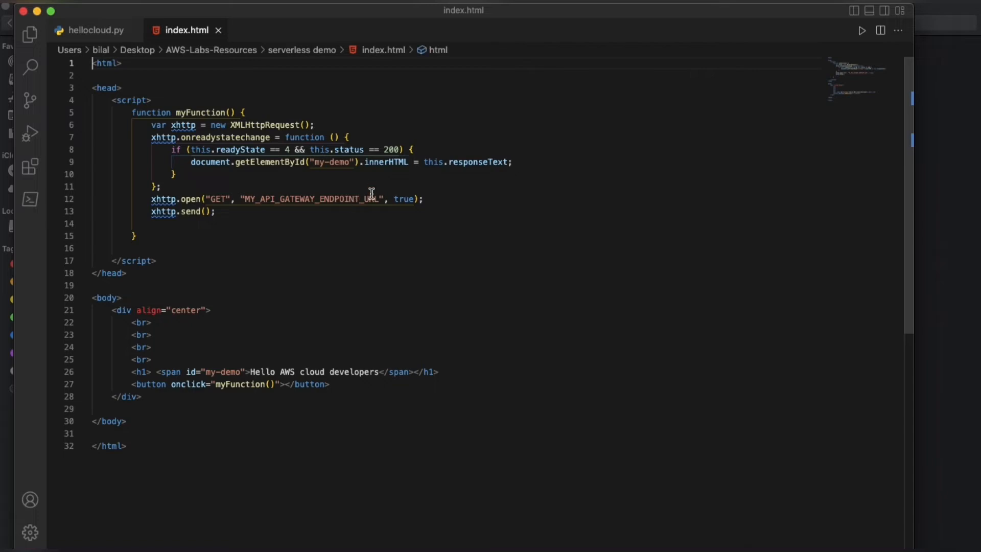
# Step: Replace the MY_API_GATEWAY_ENDPOINT_URL placeholder in the xhttp.open call with the copied API endpoint URL and save the file
pyautogui.moveTo(245, 198); pyautogui.dragTo(382, 199)
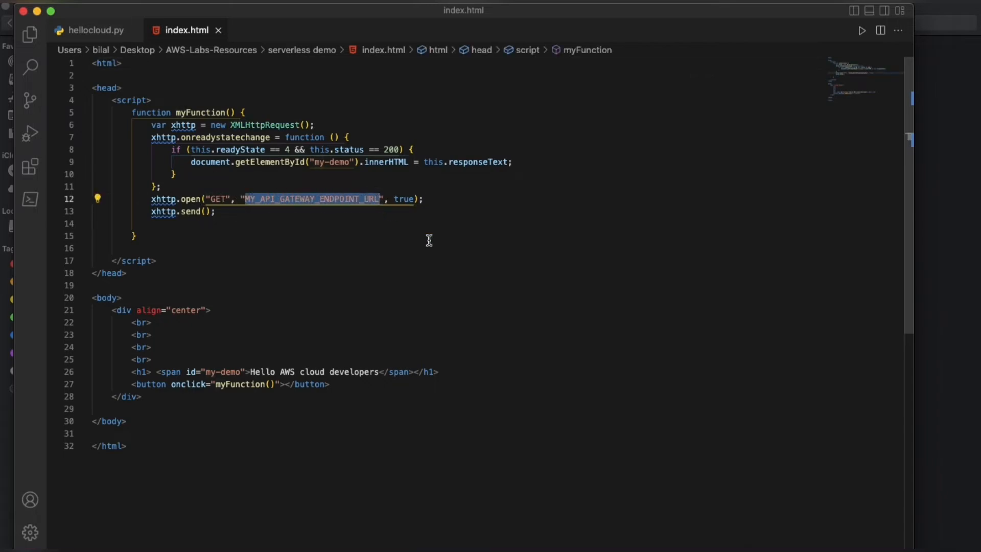
pyautogui.press('BackSpace')
pyautogui.press('super+v')
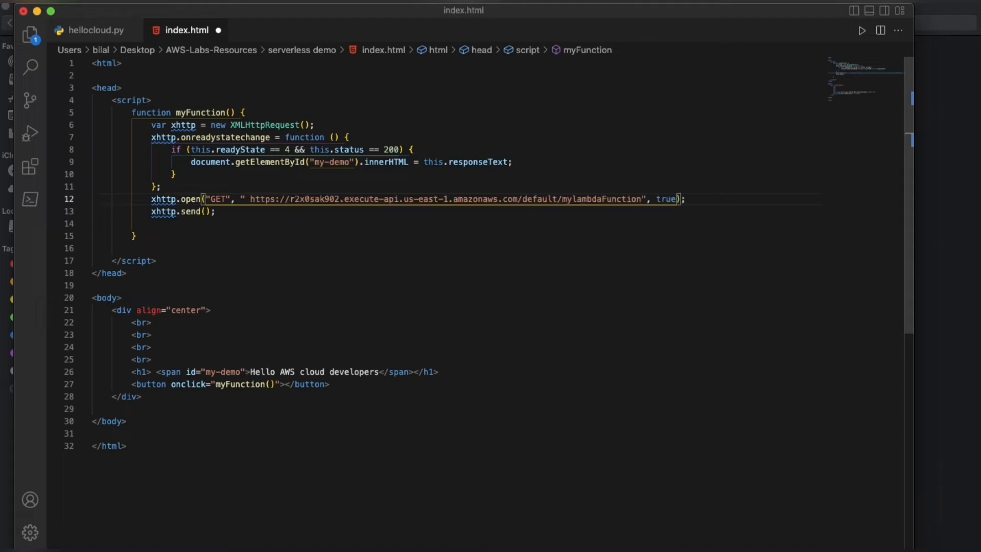
pyautogui.press('super+s')
# Step: Give the button element in the page body the label "My serverless Button" and save index.html
pyautogui.moveTo(250, 372); pyautogui.dragTo(379, 372)
pyautogui.click(470, 371)
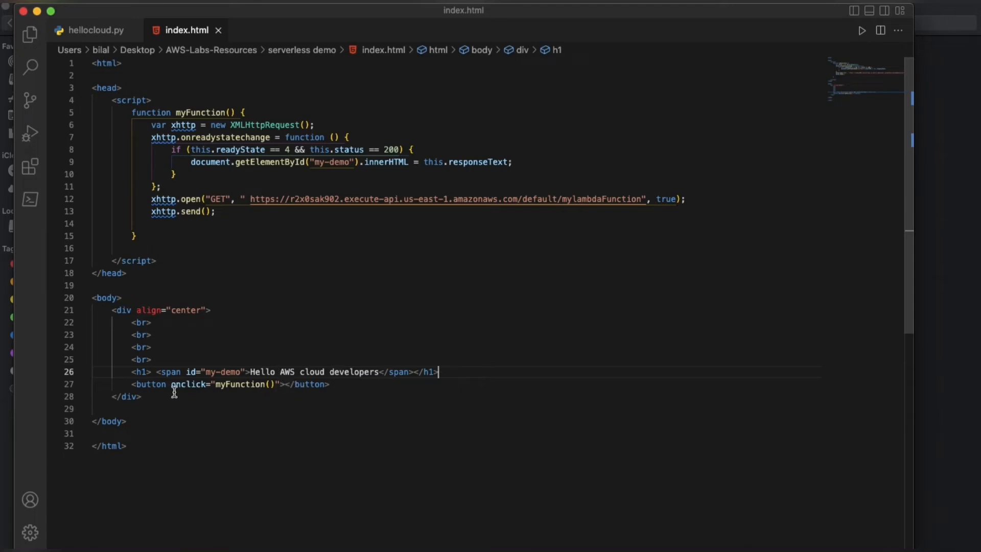
pyautogui.click(284, 384)
pyautogui.write('My server')
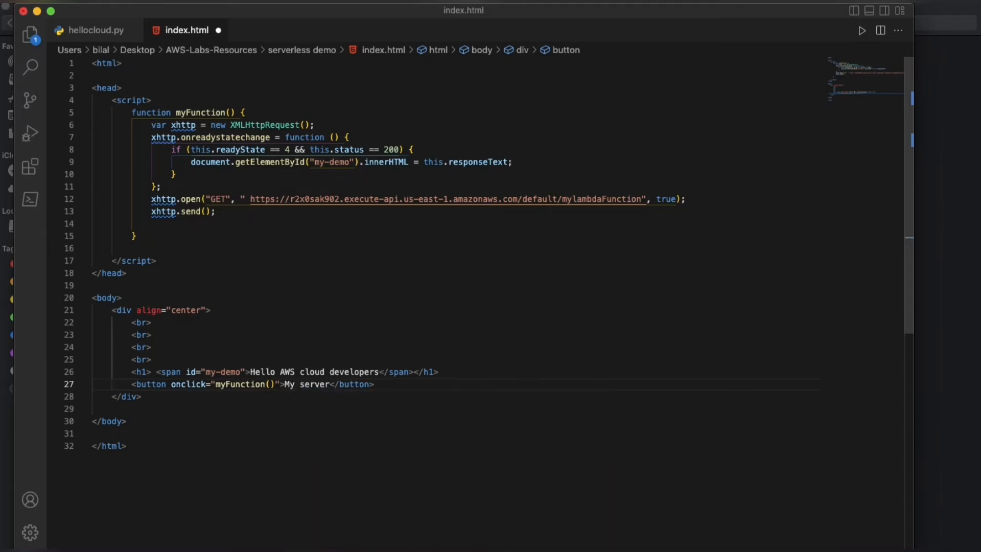
pyautogui.write('less ')
pyautogui.write('Button')
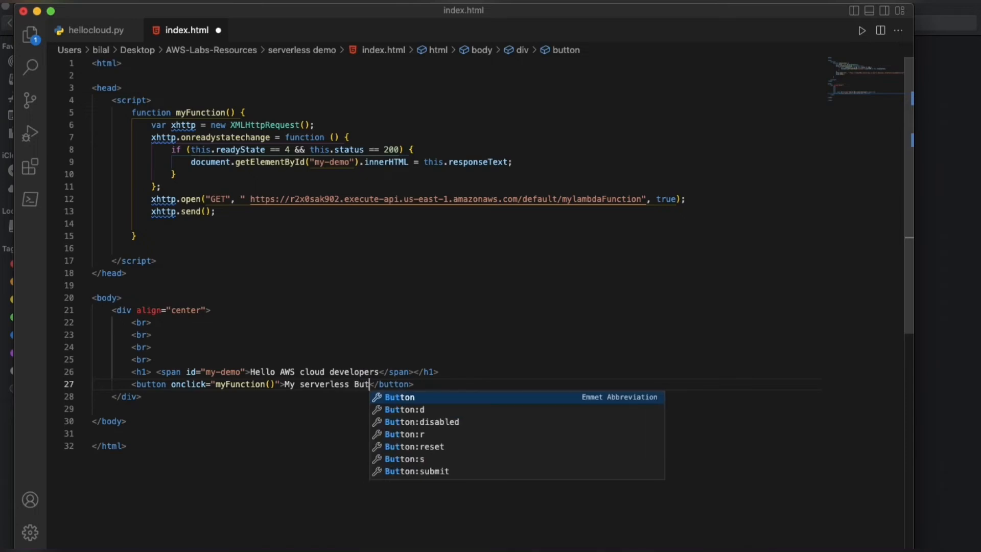
pyautogui.press('super+s')
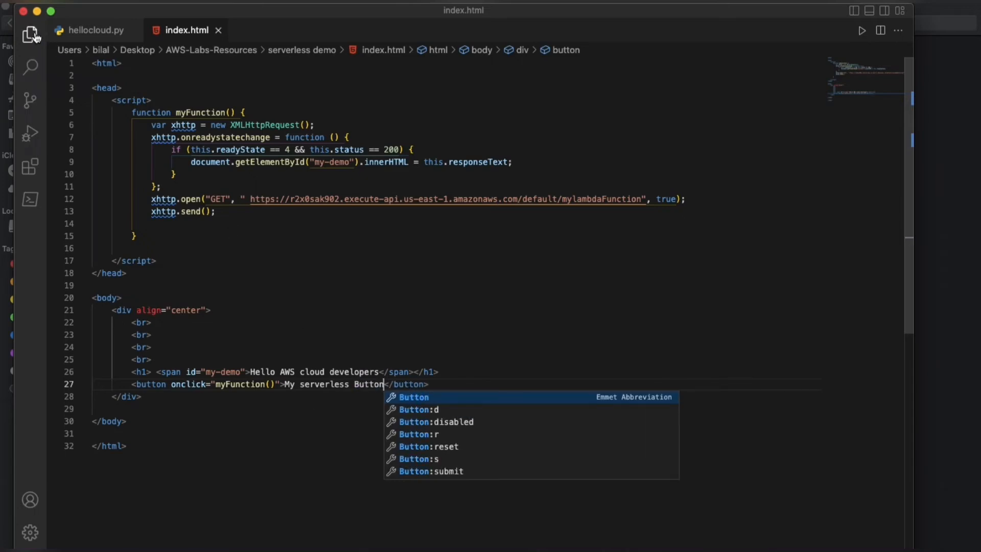
# Step: Close the code editor and open the upload page of bucket mynewserverlesswebsite00009123 in Chrome
pyautogui.click(24, 11)
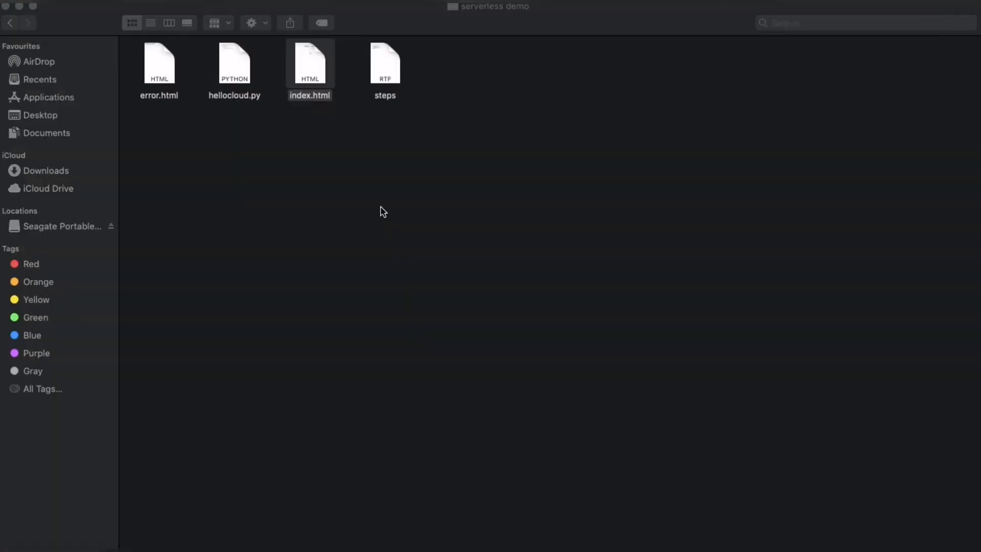
pyautogui.hotkey('ctrl', 'Up')
pyautogui.click(709, 385)
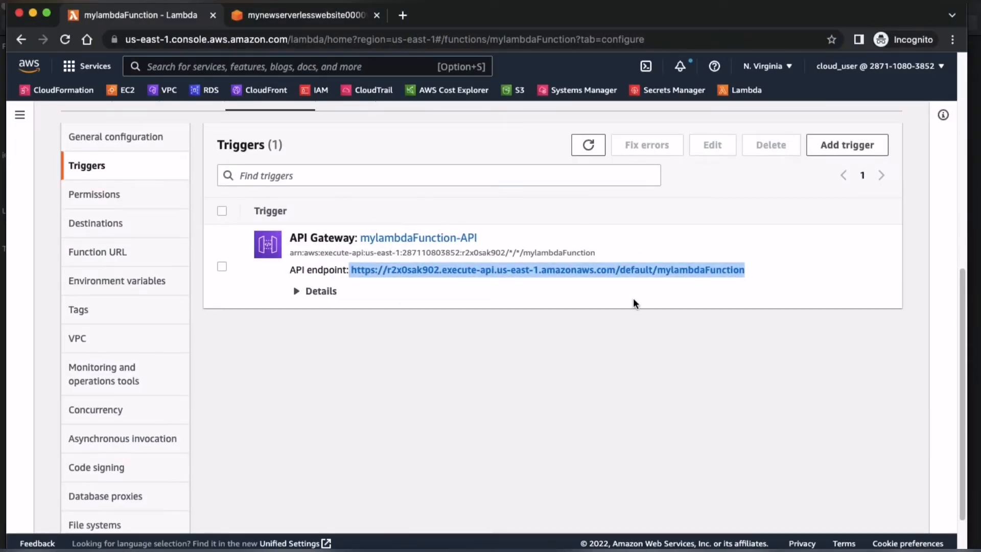
pyautogui.click(606, 378)
pyautogui.scroll(8, 446, 292)
pyautogui.click(302, 20)
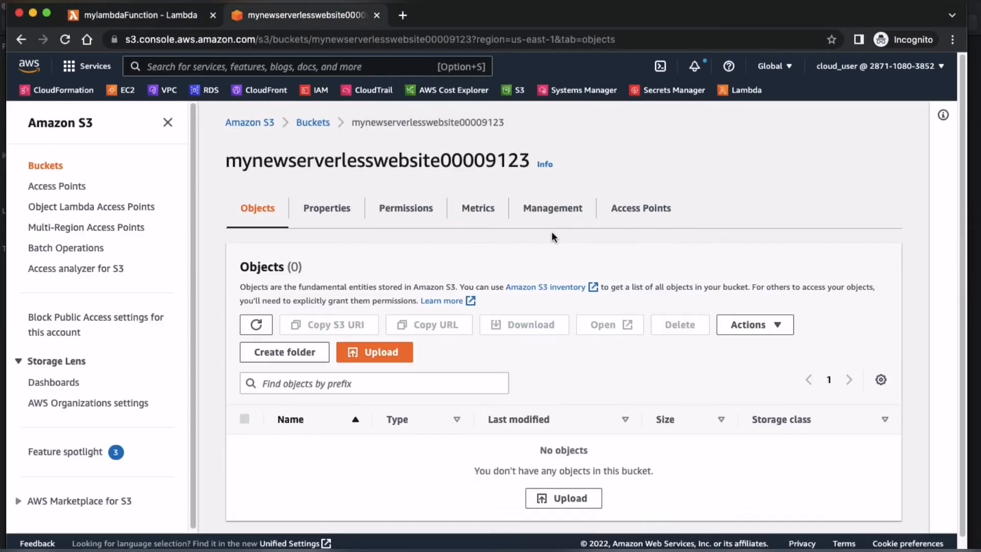
pyautogui.click(397, 358)
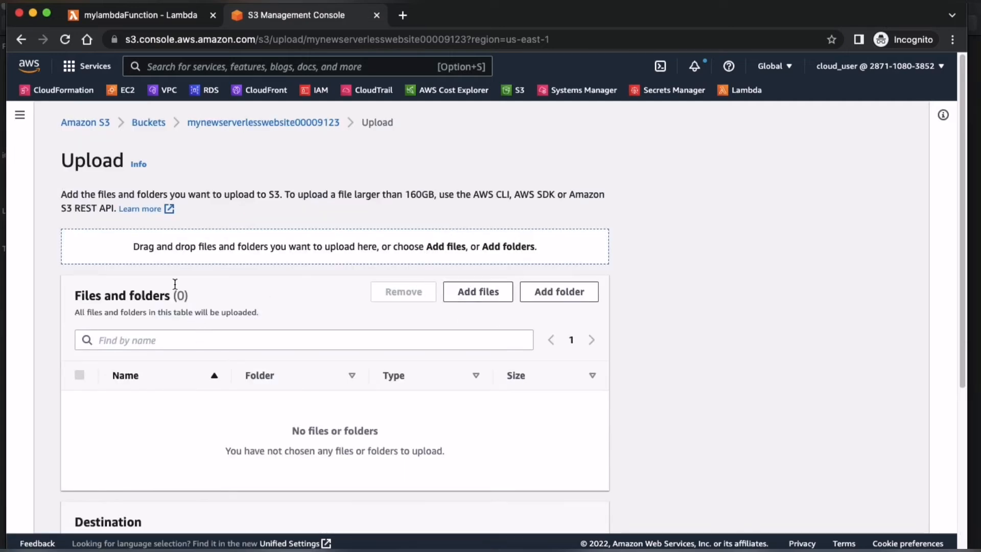
pyautogui.scroll(-2, 445, 298)
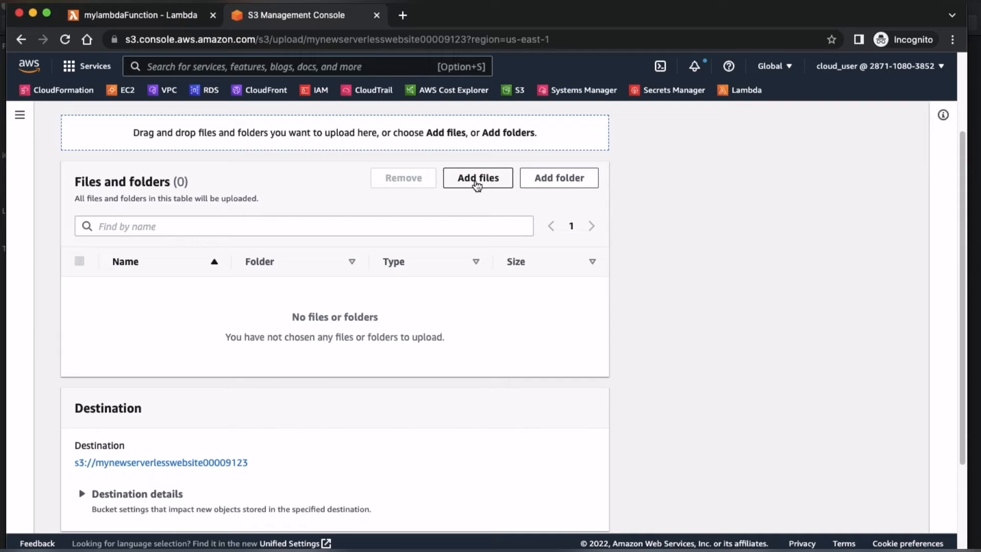
pyautogui.hotkey('ctrl', 'Up')
pyautogui.click(324, 352)
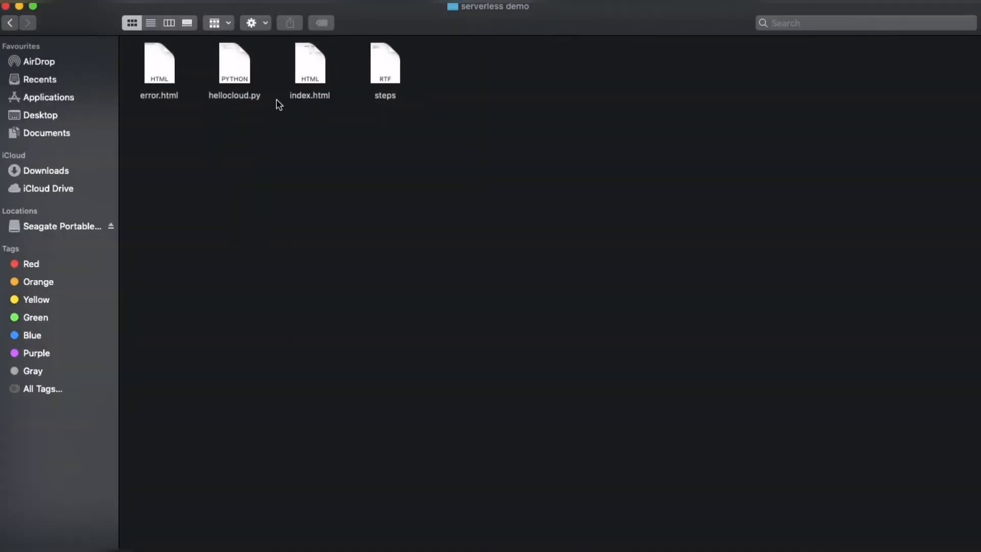
pyautogui.click(303, 74)
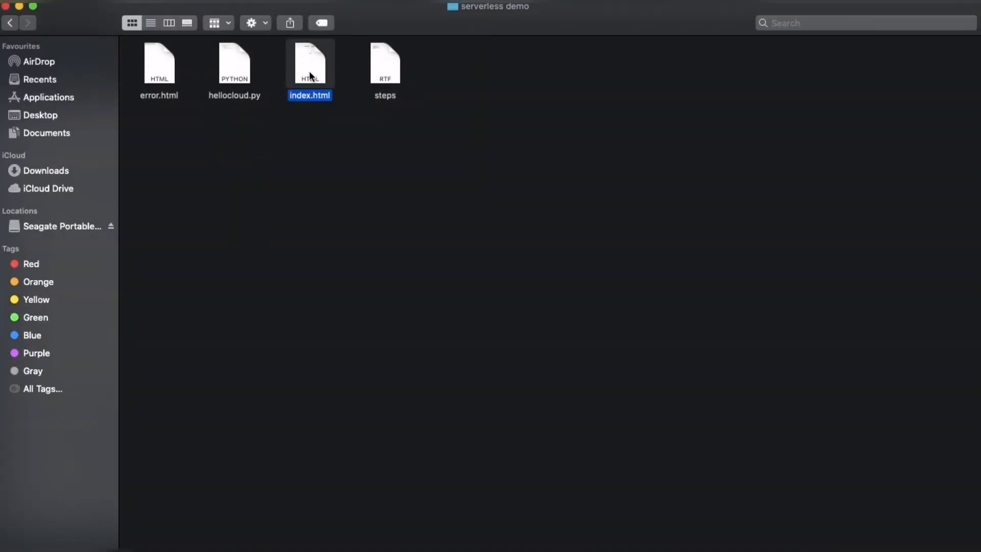
pyautogui.keyDown('super'); pyautogui.click(157, 77); pyautogui.keyUp('super')
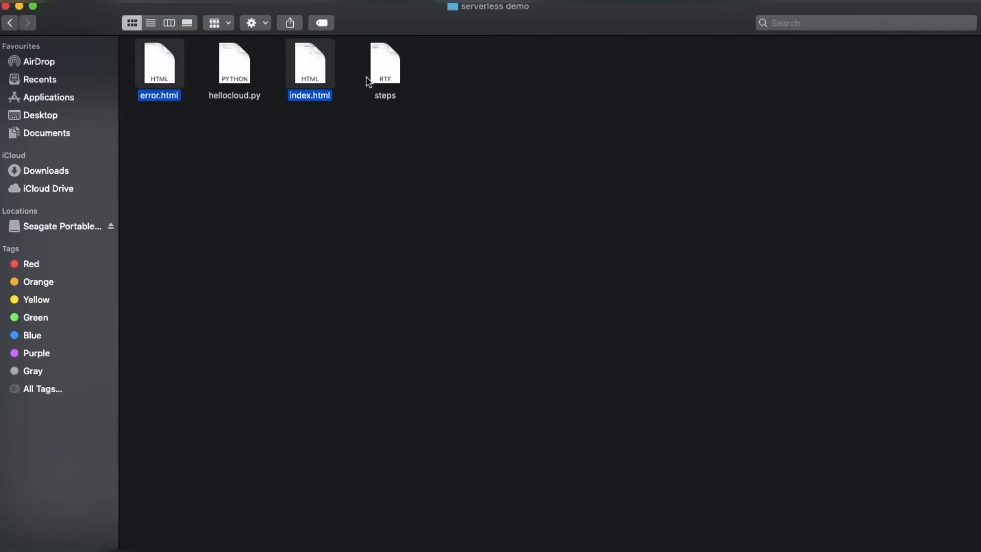
pyautogui.moveTo(314, 69); pyautogui.dragTo(347, 217)
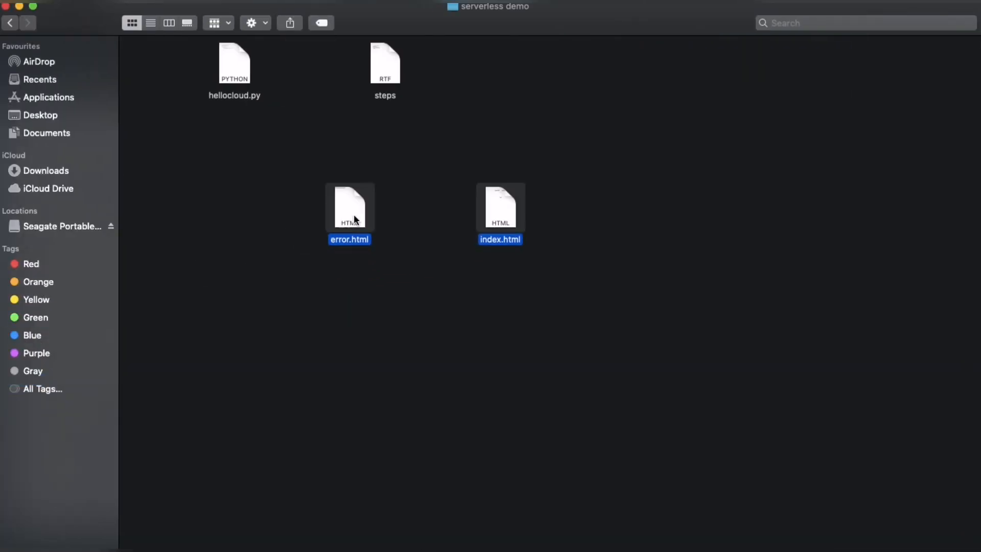
pyautogui.click(434, 302)
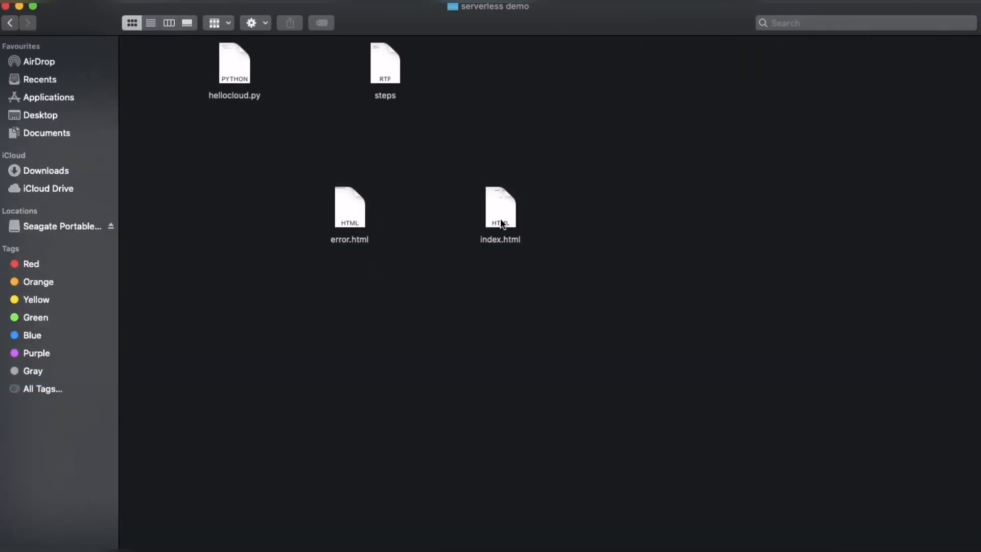
pyautogui.hotkey('ctrl', 'Up')
pyautogui.click(684, 366)
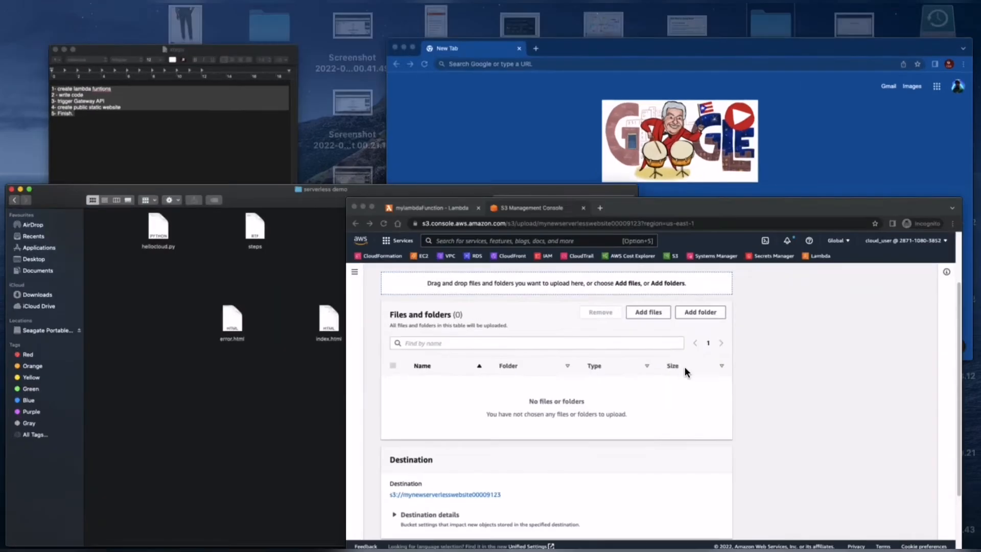
pyautogui.click(489, 187)
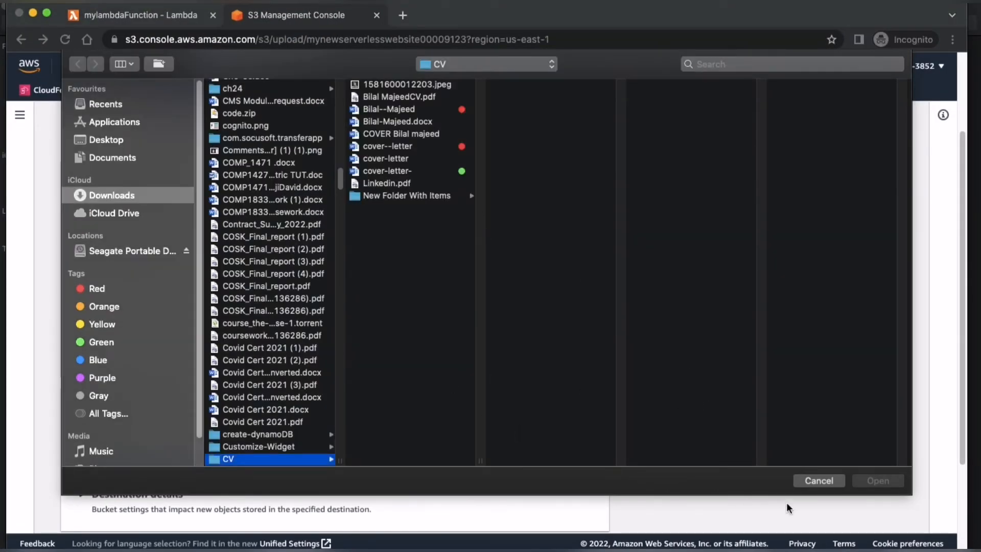
pyautogui.click(818, 481)
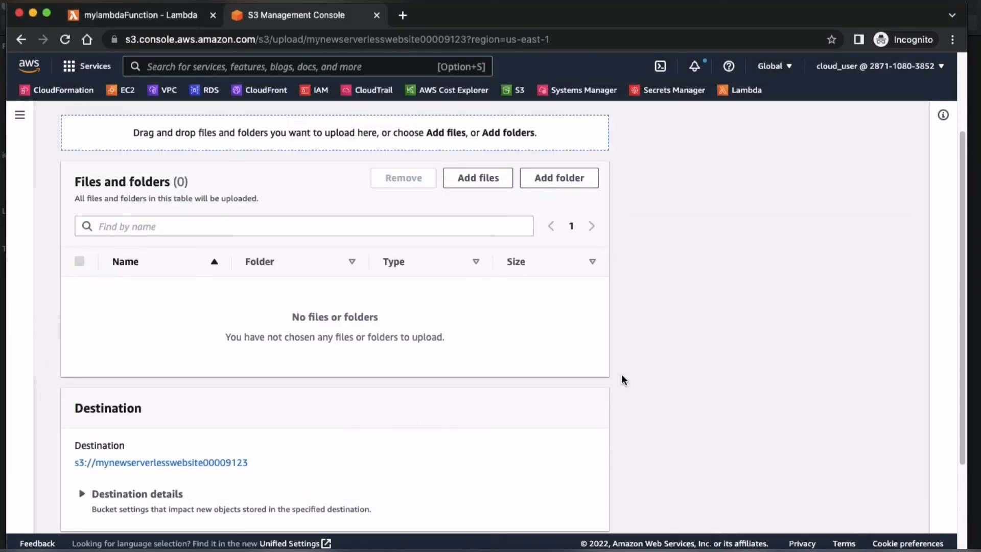
# Step: Arrange the Finder and Chrome windows so the serverless demo files and the S3 upload area are visible together
pyautogui.doubleClick(506, 22)
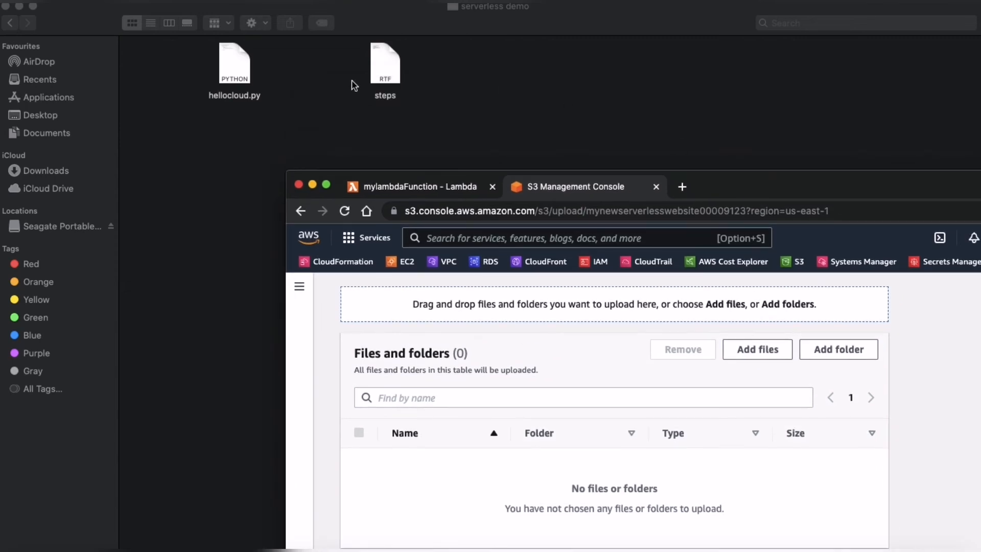
pyautogui.moveTo(753, 193); pyautogui.dragTo(630, 375)
pyautogui.moveTo(571, 219); pyautogui.dragTo(327, 76)
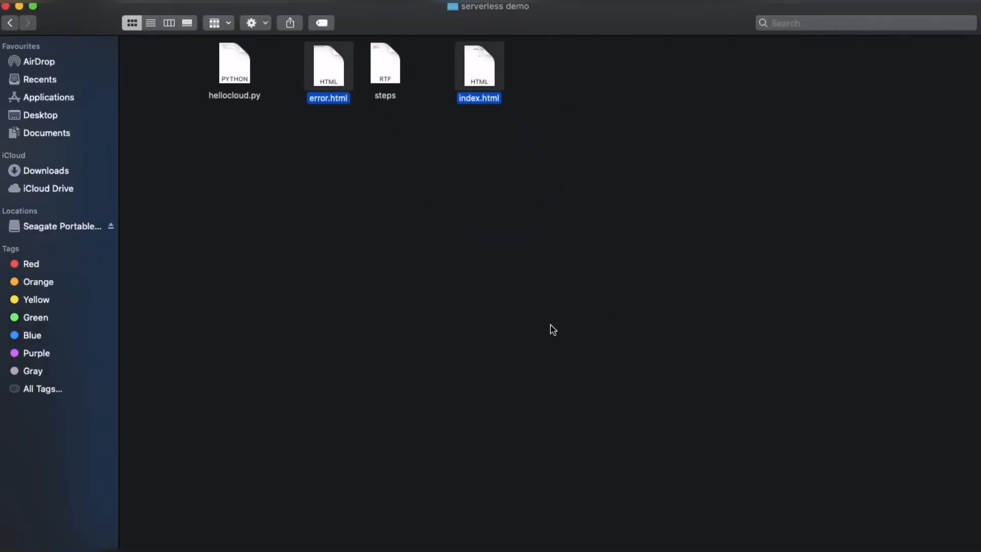
pyautogui.click(619, 383)
pyautogui.moveTo(711, 26); pyautogui.dragTo(595, 22)
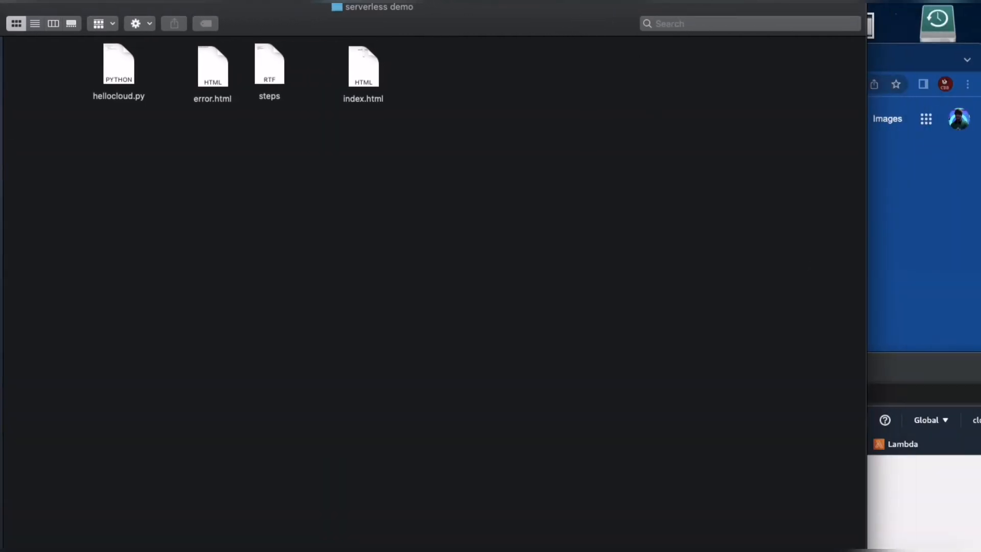
pyautogui.moveTo(907, 377); pyautogui.dragTo(805, 170)
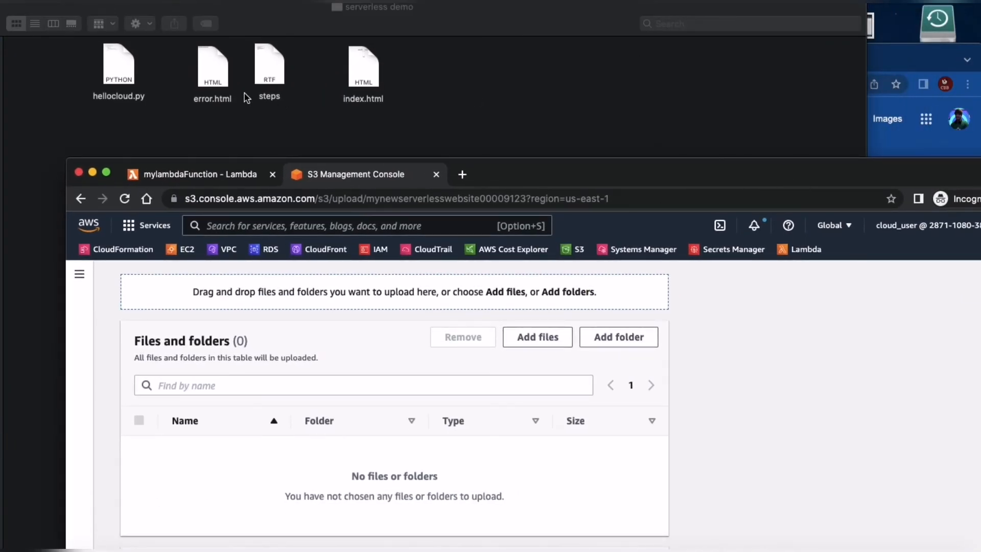
# Step: Add error.html and index.html from the serverless demo folder to the bucket's upload list and bring the whole browser window into view
pyautogui.click(211, 77)
pyautogui.click(359, 74)
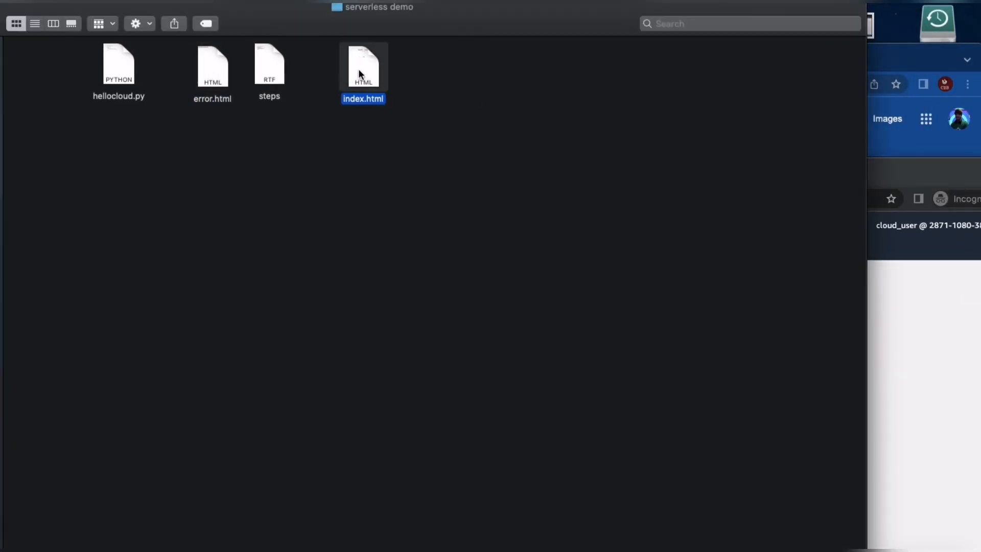
pyautogui.keyDown('super'); pyautogui.click(219, 83); pyautogui.keyUp('super')
pyautogui.moveTo(899, 179); pyautogui.dragTo(887, 126)
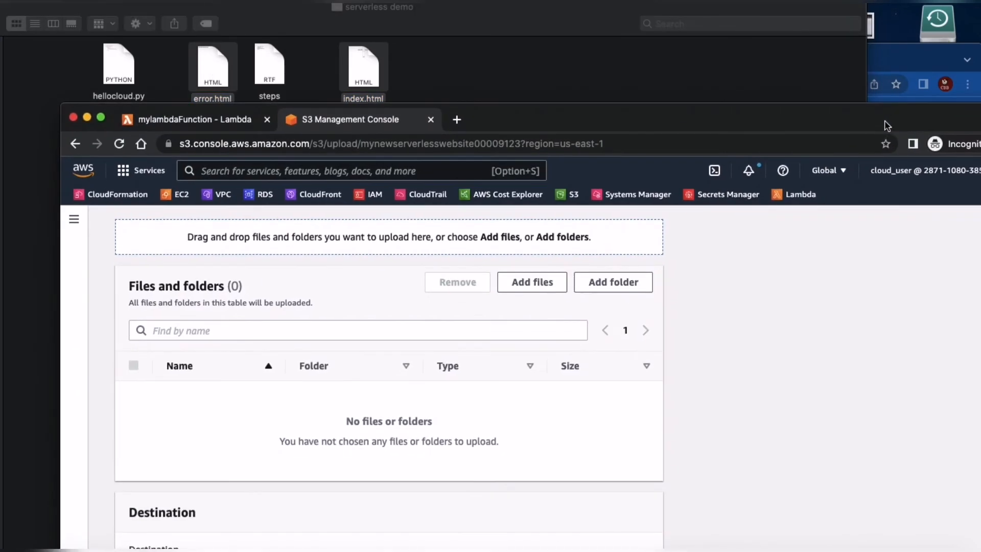
pyautogui.moveTo(356, 76); pyautogui.dragTo(372, 333)
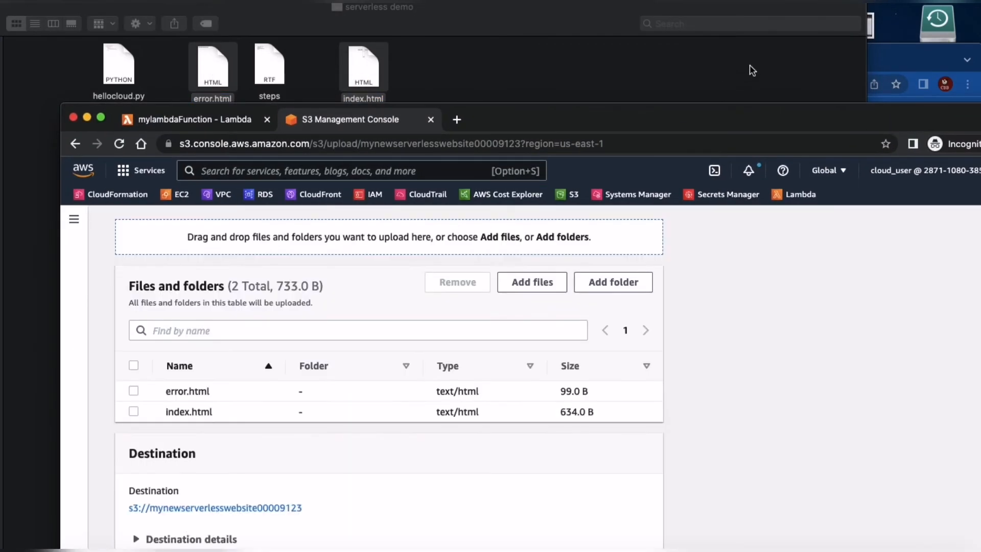
pyautogui.moveTo(714, 111); pyautogui.dragTo(627, 7)
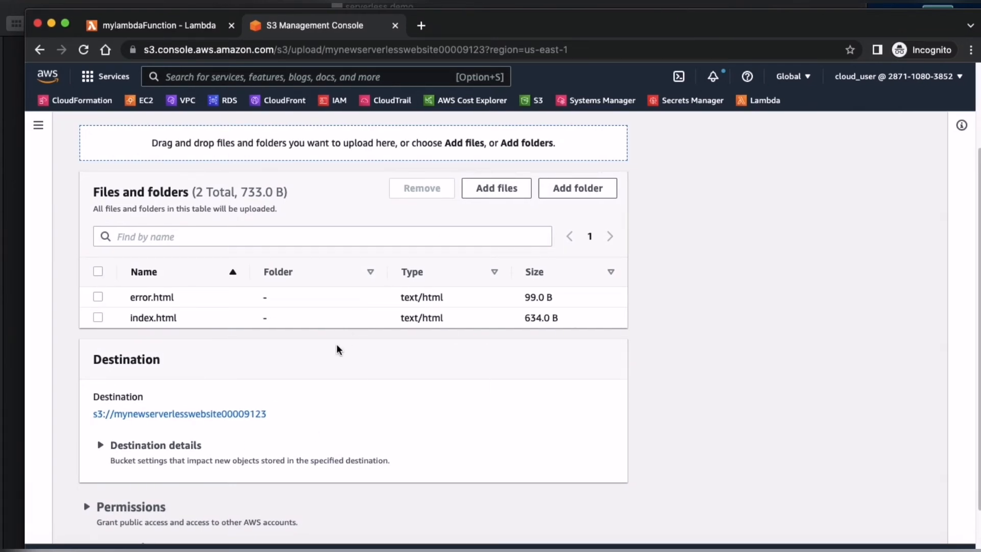
# Step: Review the destination details, grant public-read access to the files through the predefined ACLs, and acknowledge the risk
pyautogui.scroll(-3, 336, 350)
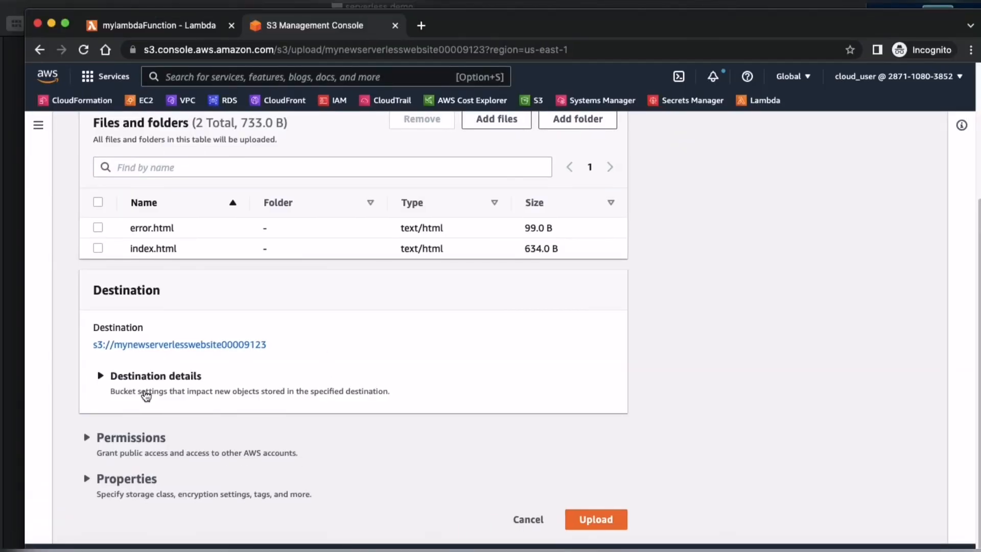
pyautogui.click(101, 376)
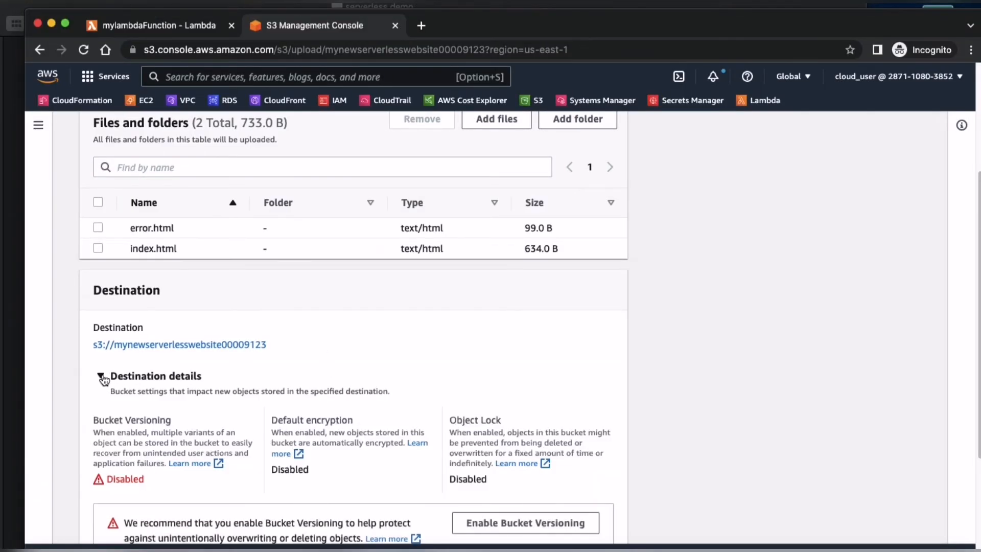
pyautogui.scroll(-5, 267, 360)
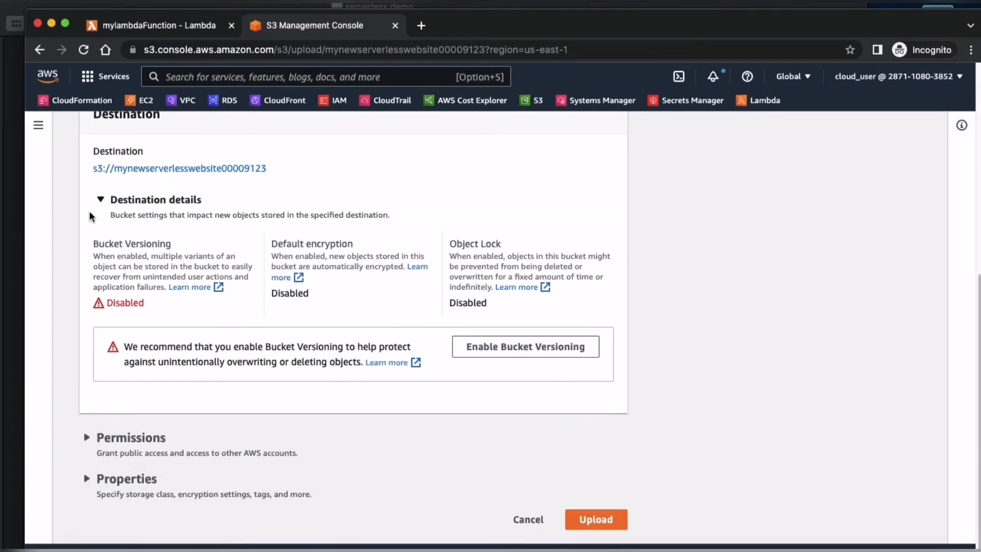
pyautogui.click(100, 198)
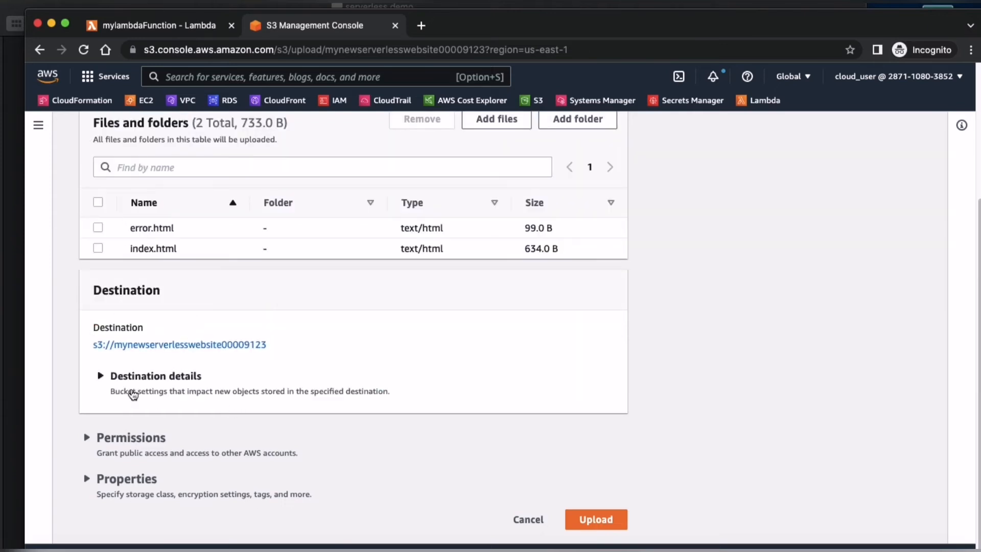
pyautogui.click(108, 453)
pyautogui.scroll(-5, 276, 404)
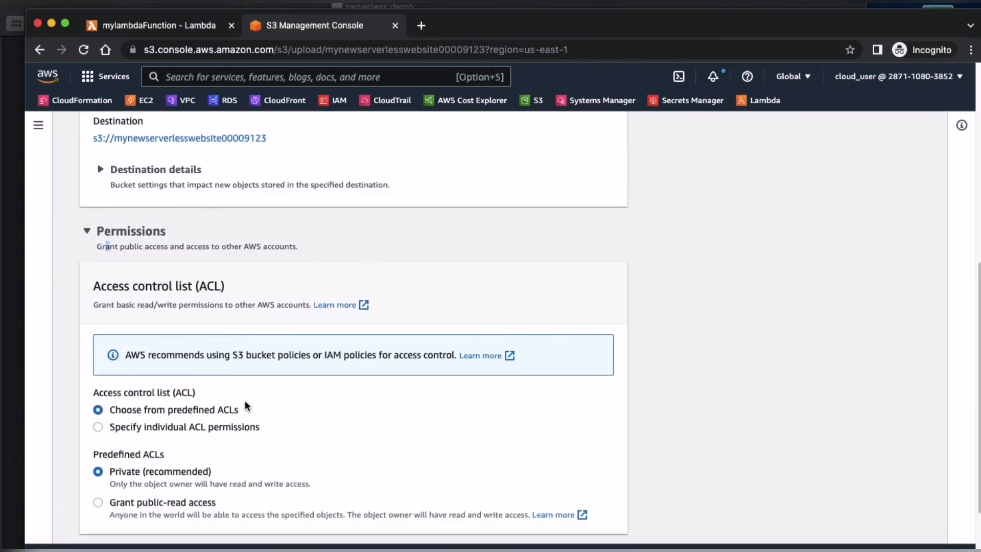
pyautogui.scroll(-1, 232, 421)
pyautogui.click(154, 476)
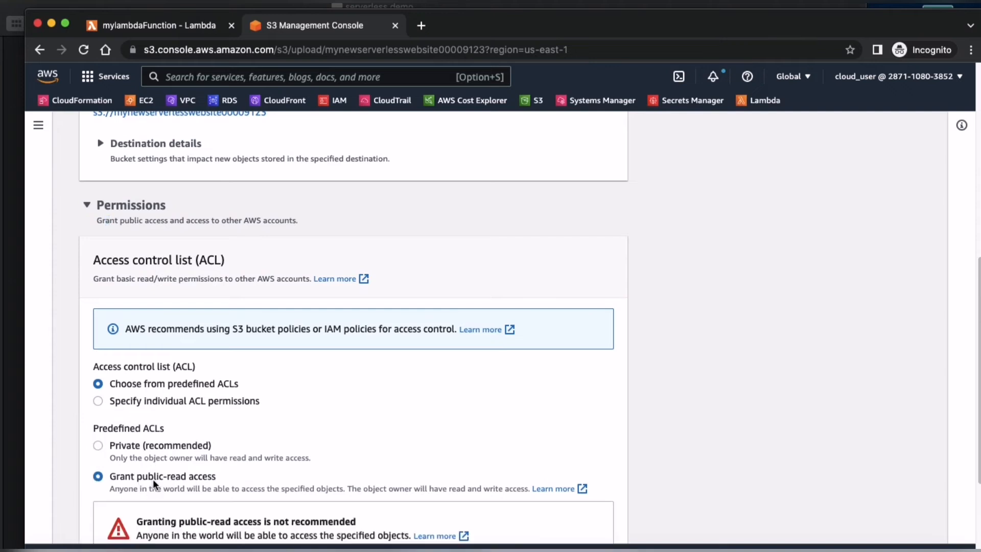
pyautogui.scroll(-2, 276, 465)
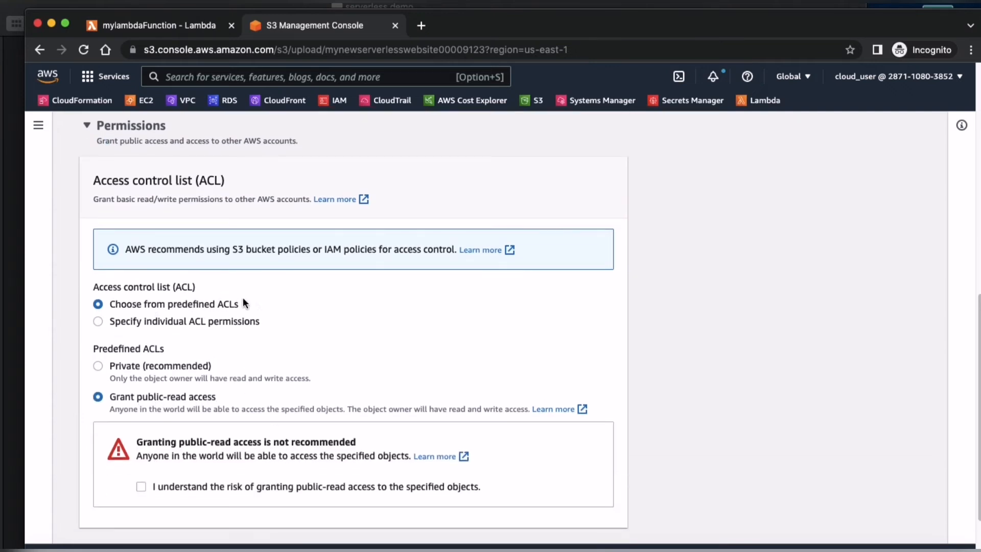
pyautogui.scroll(-3, 183, 348)
pyautogui.click(141, 399)
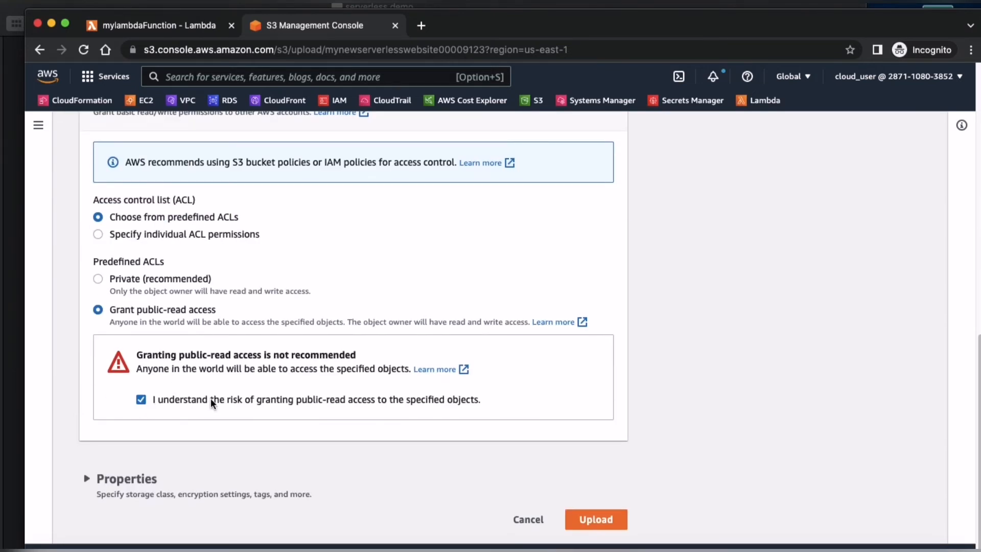
# Step: Review the upload properties with their default settings, upload the two HTML files to the bucket, and close the upload status page
pyautogui.click(117, 479)
pyautogui.scroll(-10, 207, 438)
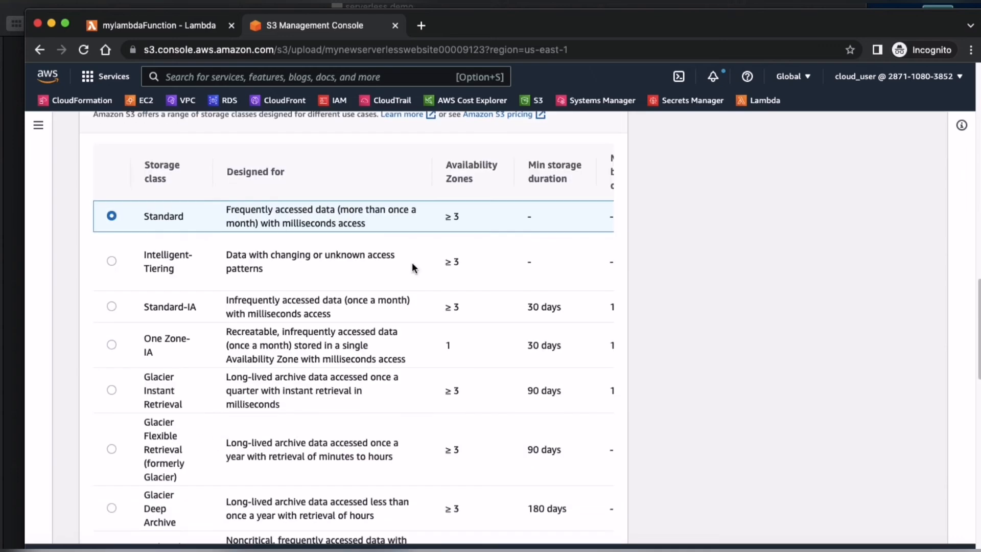
pyautogui.scroll(-10, 273, 367)
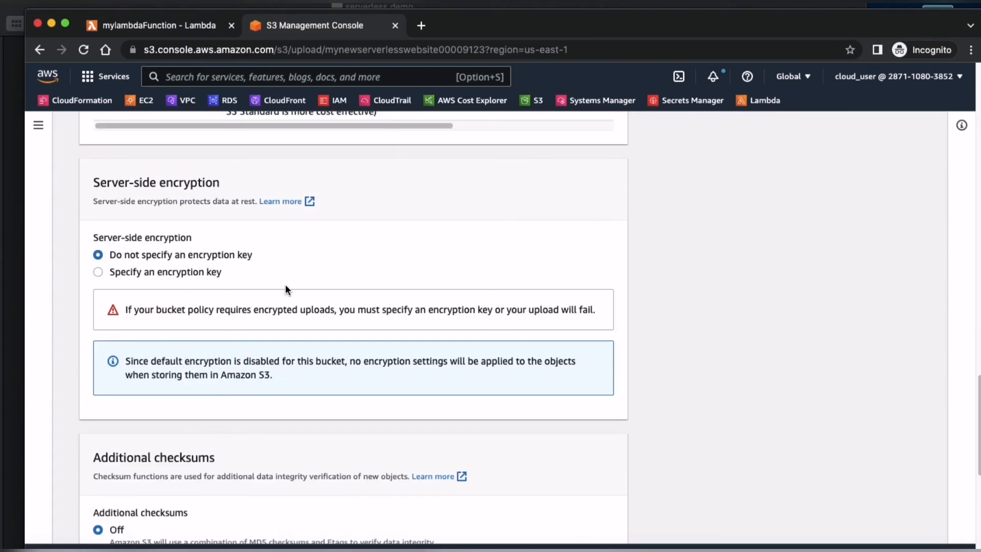
pyautogui.scroll(-8, 248, 279)
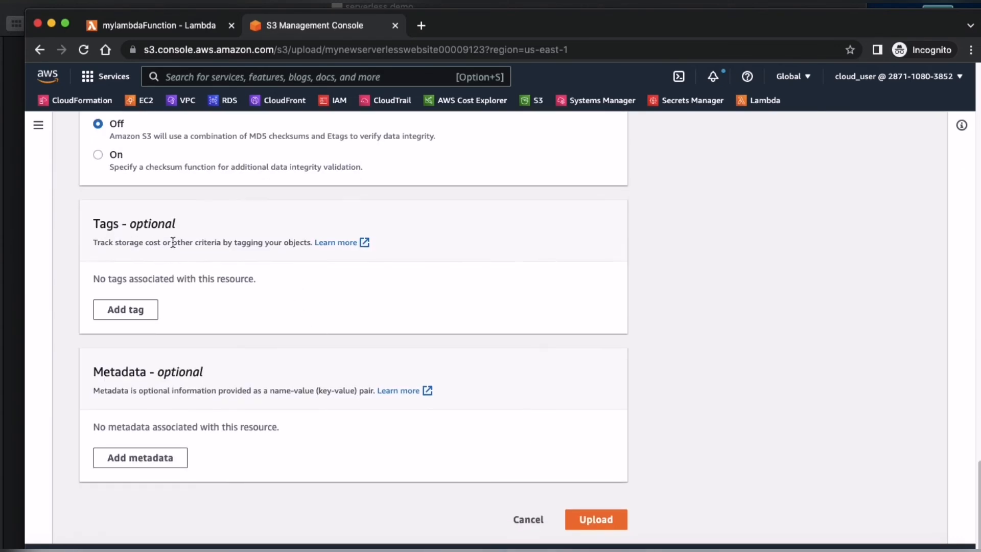
pyautogui.scroll(1, 306, 265)
pyautogui.scroll(-2, 556, 393)
pyautogui.click(590, 519)
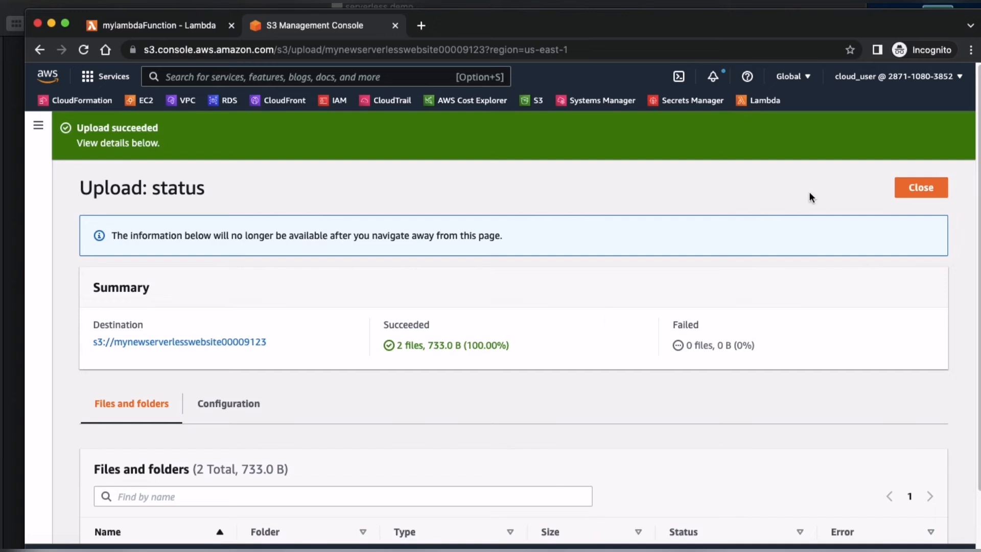
pyautogui.click(918, 190)
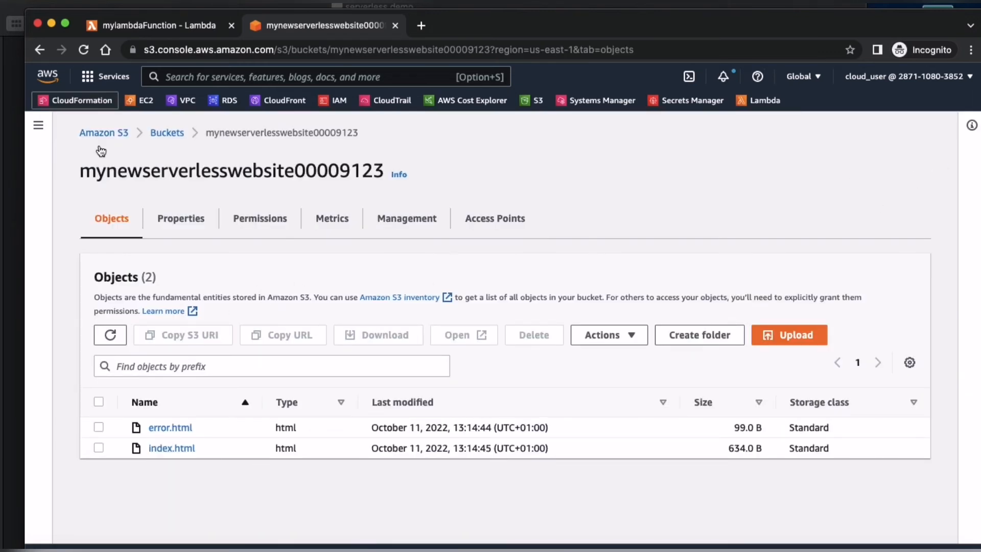
# Step: Open the bucket website endpoint from the static website hosting properties and inspect the page's heading
pyautogui.click(179, 221)
pyautogui.scroll(-15, 336, 342)
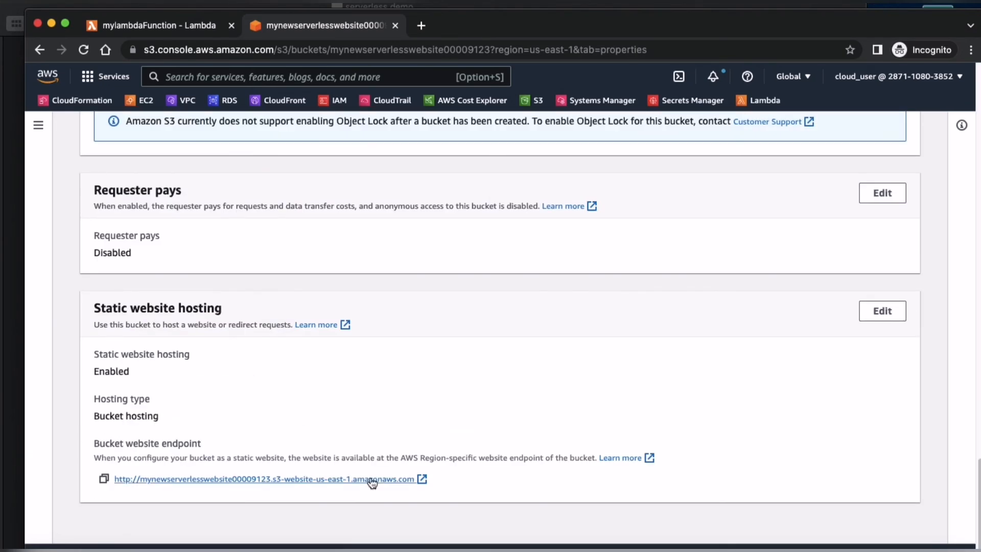
pyautogui.click(353, 479)
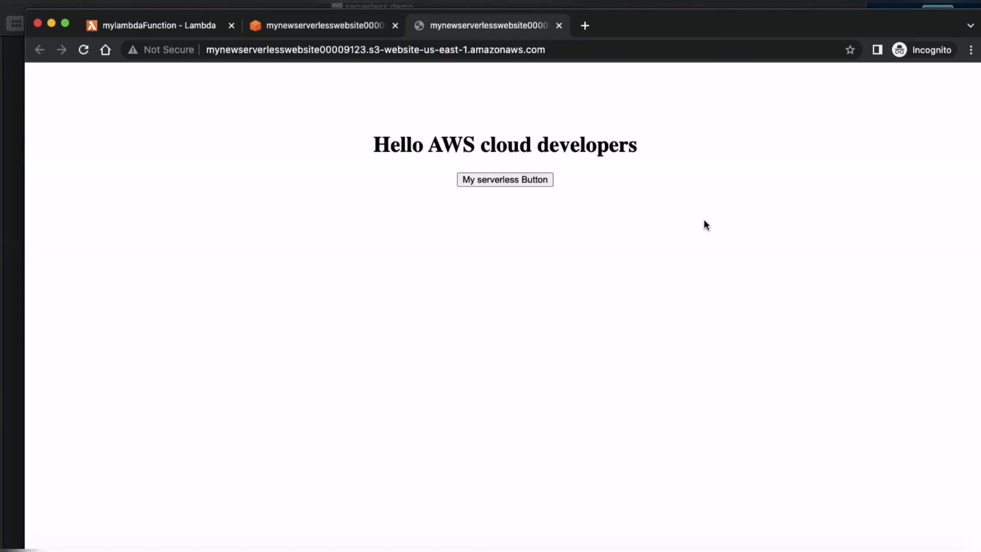
pyautogui.moveTo(372, 145); pyautogui.dragTo(624, 148)
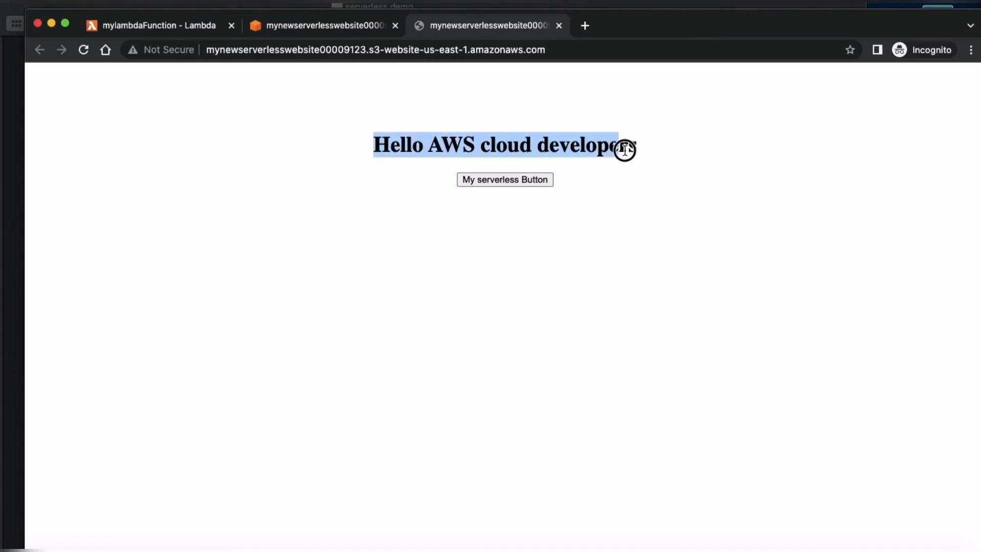
pyautogui.click(672, 153)
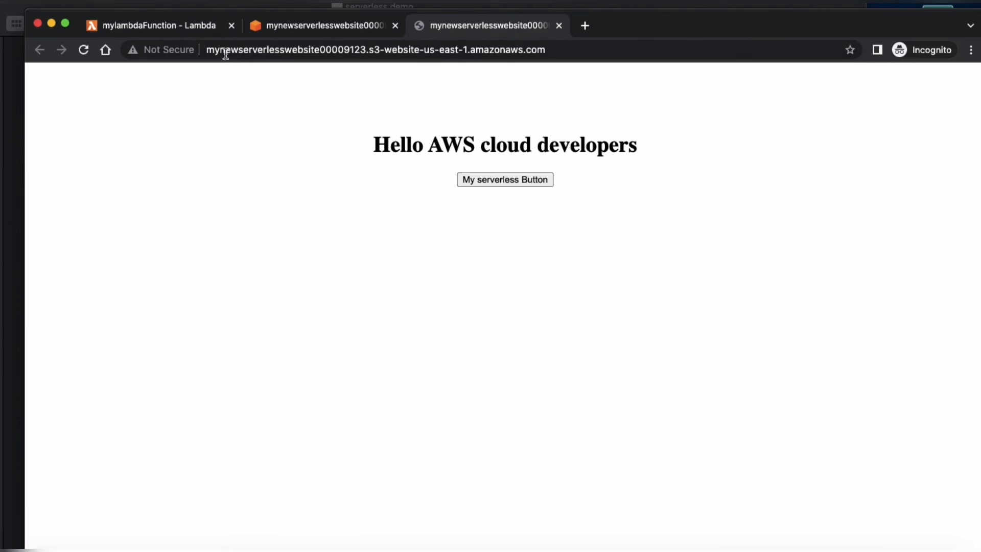
# Step: Return to mylambdaFunction in the Lambda console and highlight the API endpoint URL of its API Gateway trigger
pyautogui.click(177, 28)
pyautogui.scroll(-10, 345, 403)
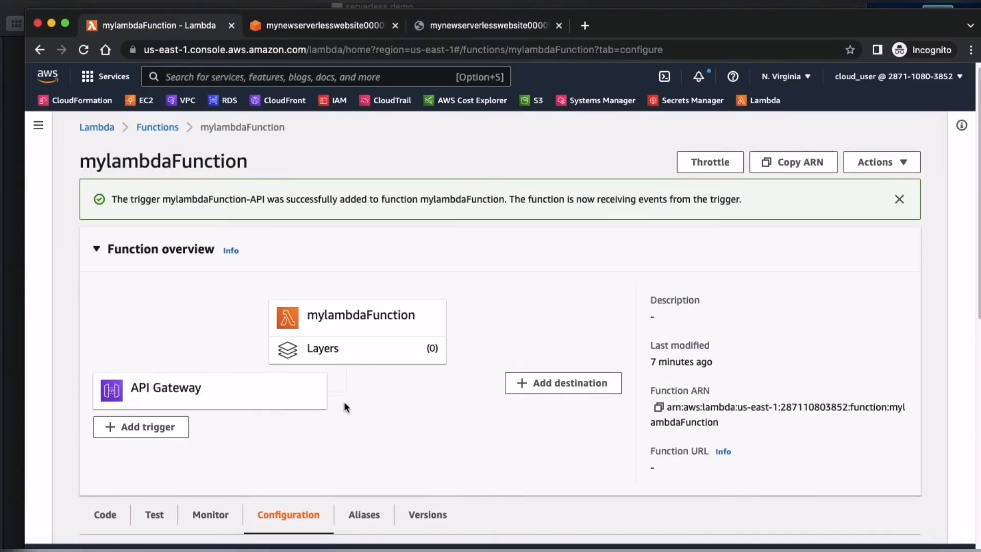
pyautogui.moveTo(767, 223); pyautogui.dragTo(370, 224)
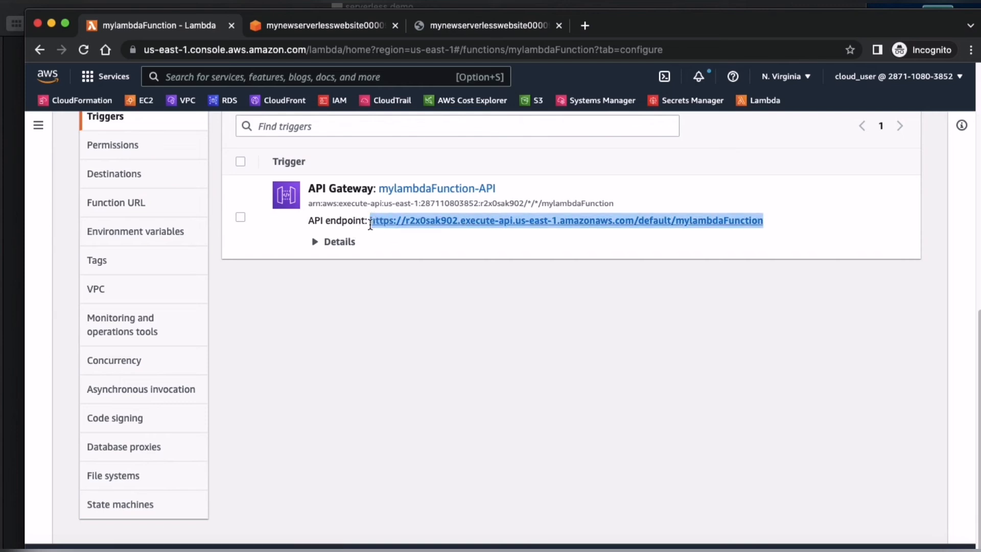
# Step: Show the function's source code and highlight the response body text returned by lambda_function.py
pyautogui.scroll(5, 329, 265)
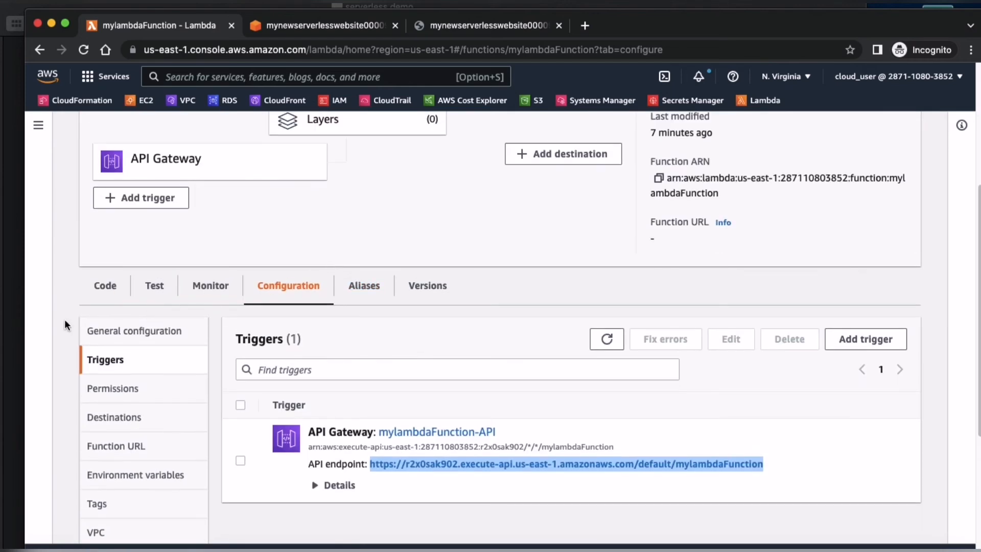
pyautogui.click(121, 287)
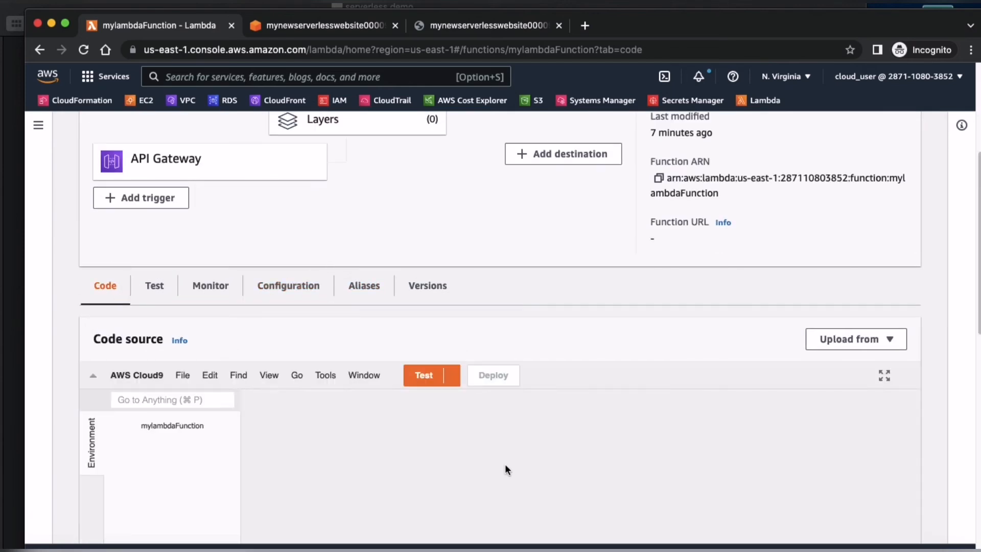
pyautogui.scroll(-5, 500, 270)
pyautogui.moveTo(557, 237); pyautogui.dragTo(365, 229)
pyautogui.click(552, 233)
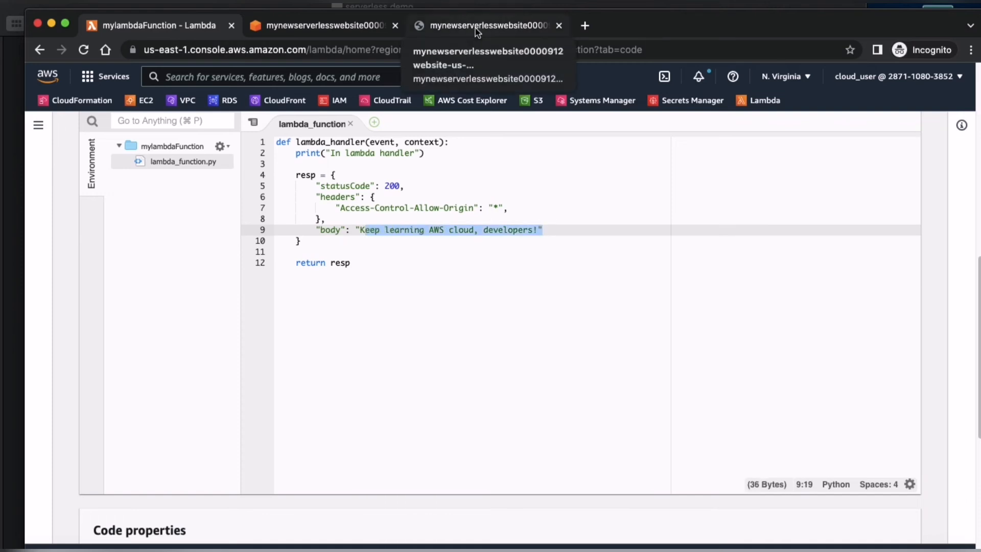
# Step: Test My serverless Button on the static website and compare the page heading with the response body in the Lambda code
pyautogui.click(473, 34)
pyautogui.click(503, 180)
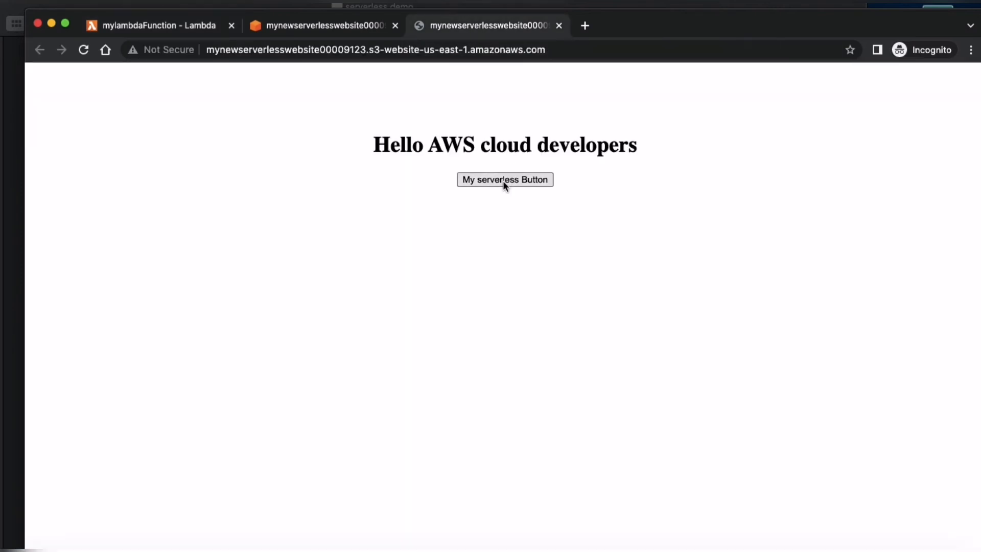
pyautogui.moveTo(327, 144); pyautogui.dragTo(714, 152)
pyautogui.click(691, 149)
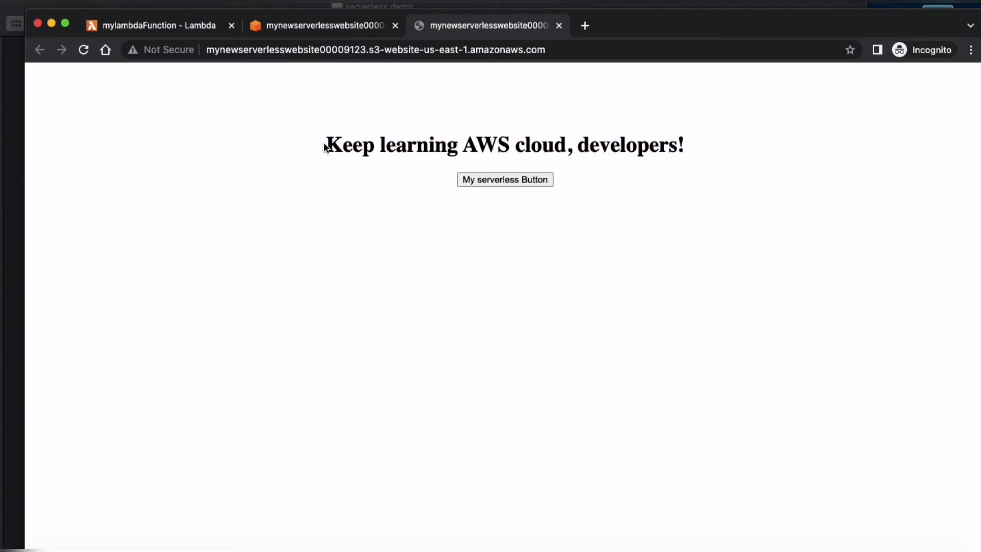
pyautogui.moveTo(326, 147); pyautogui.dragTo(300, 153)
pyautogui.click(706, 149)
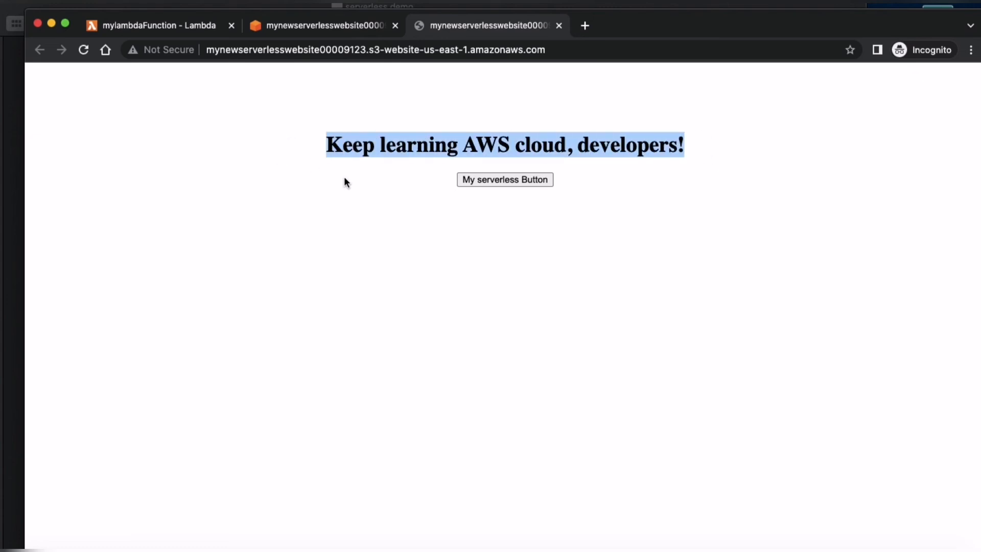
pyautogui.click(168, 25)
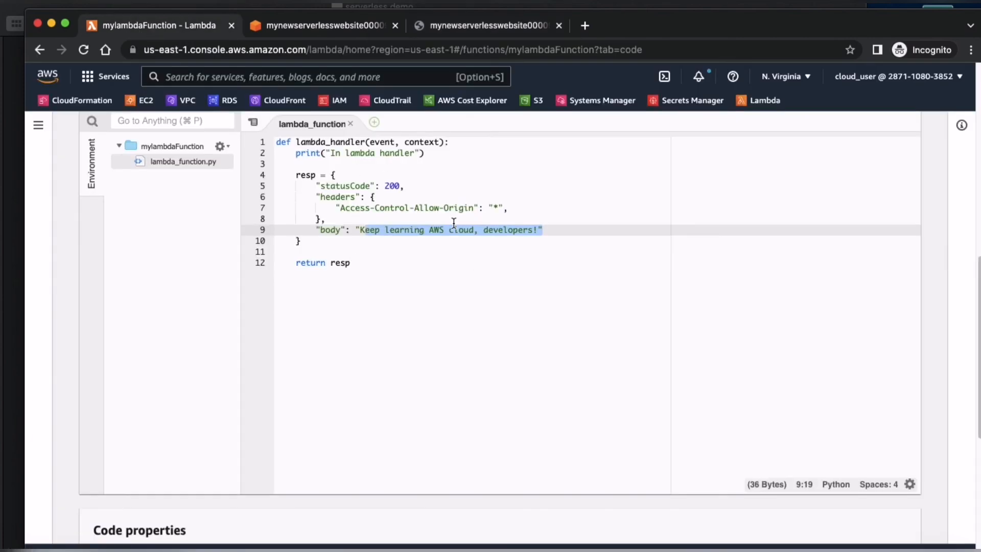
# Step: Inspect the website's network activity with the developer tools and trigger My serverless Button to record its request
pyautogui.click(449, 25)
pyautogui.rightClick(238, 212)
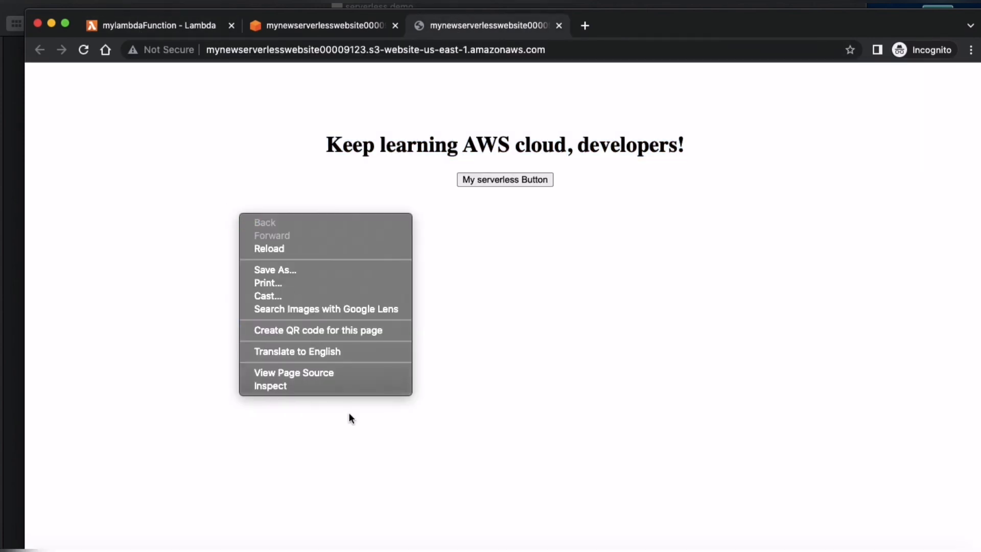
pyautogui.click(326, 386)
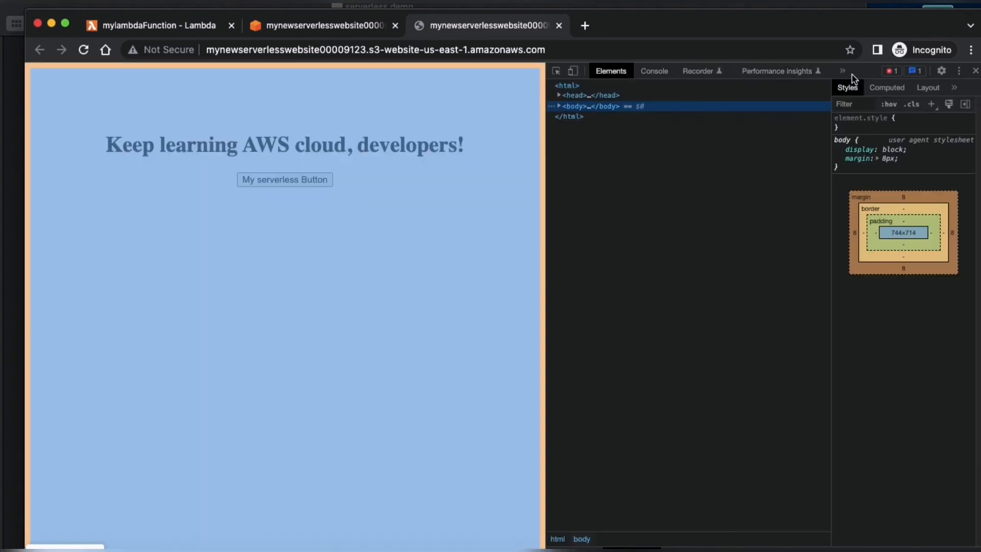
pyautogui.click(843, 71)
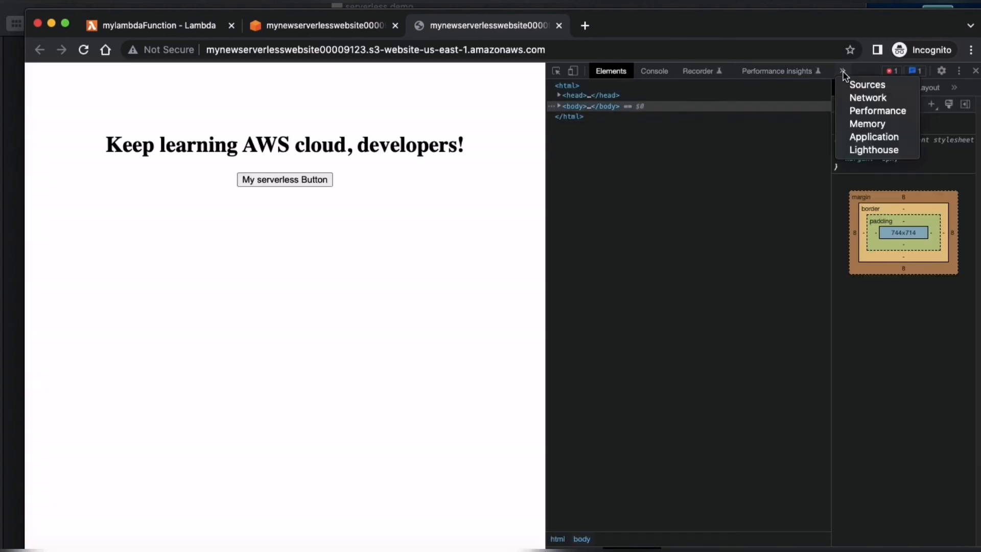
pyautogui.click(867, 98)
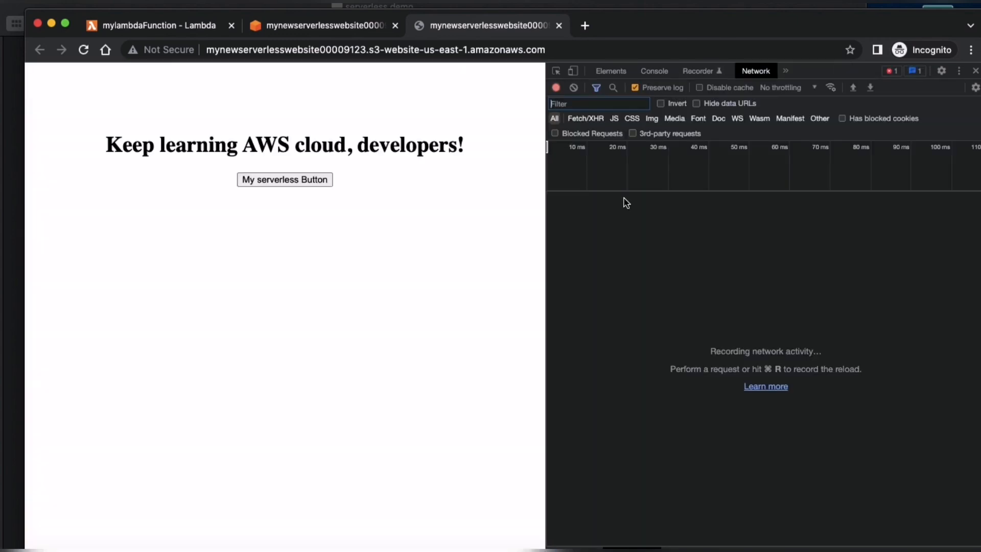
pyautogui.click(382, 262)
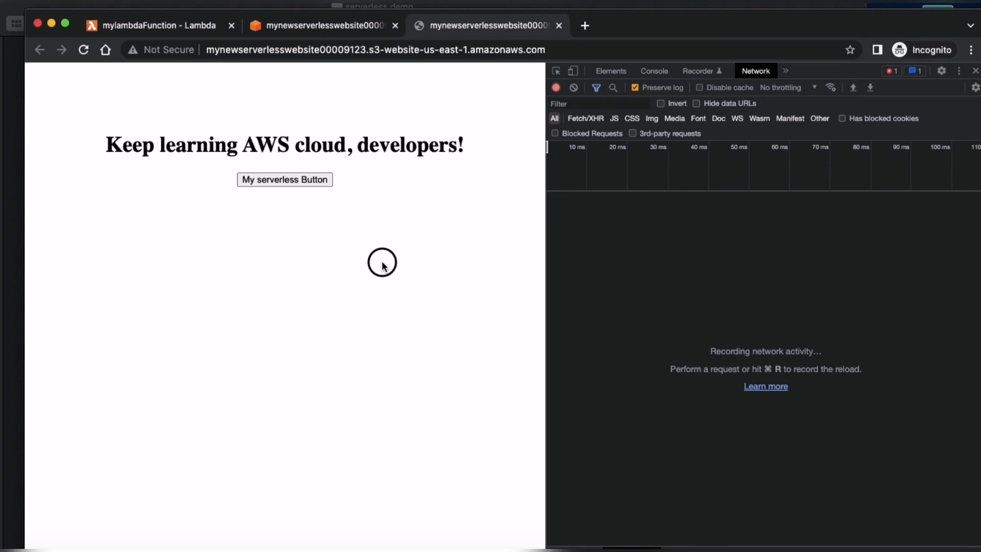
pyautogui.click(298, 182)
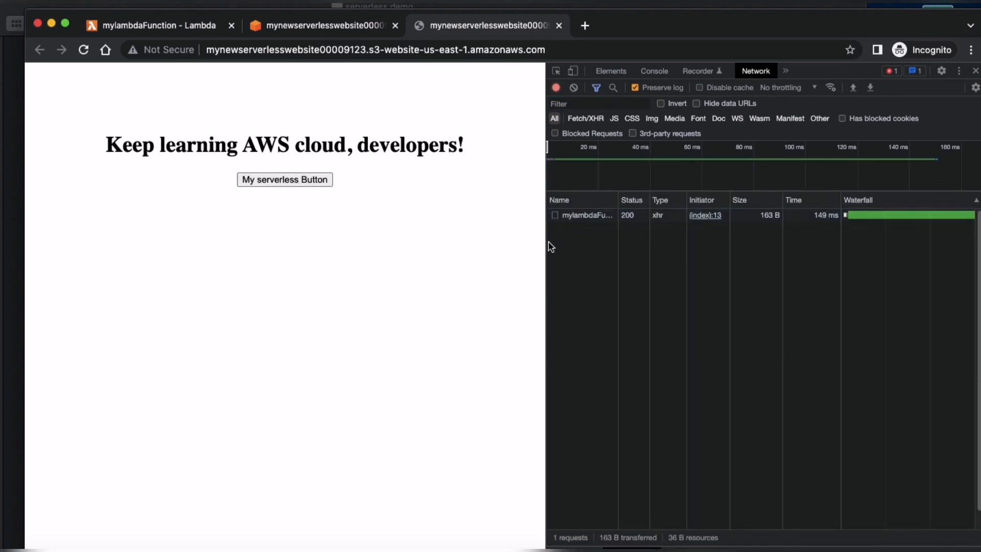
# Step: Examine the status code and request URL in the mylambdaFunction request's headers, widening the details, and close the developer tools
pyautogui.moveTo(546, 243); pyautogui.dragTo(335, 253)
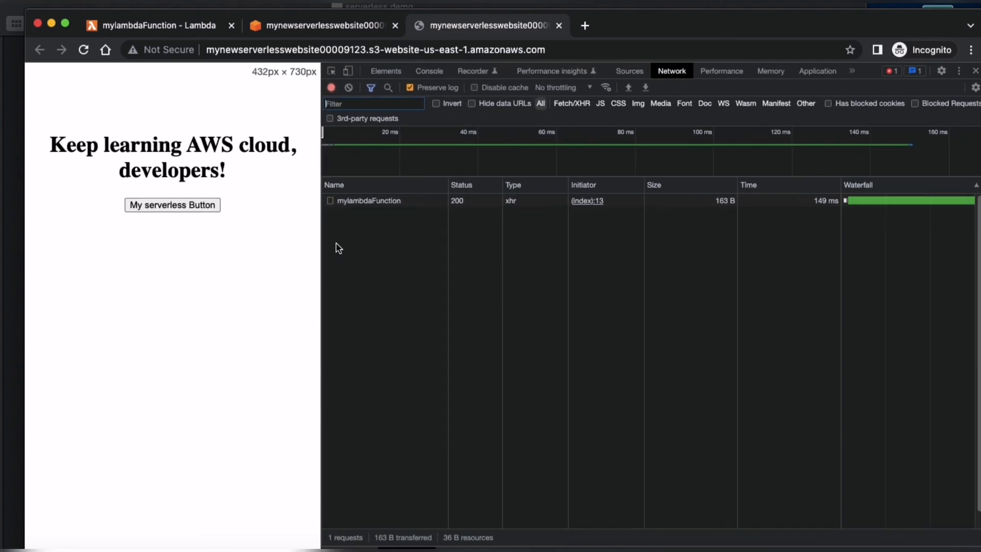
pyautogui.click(389, 202)
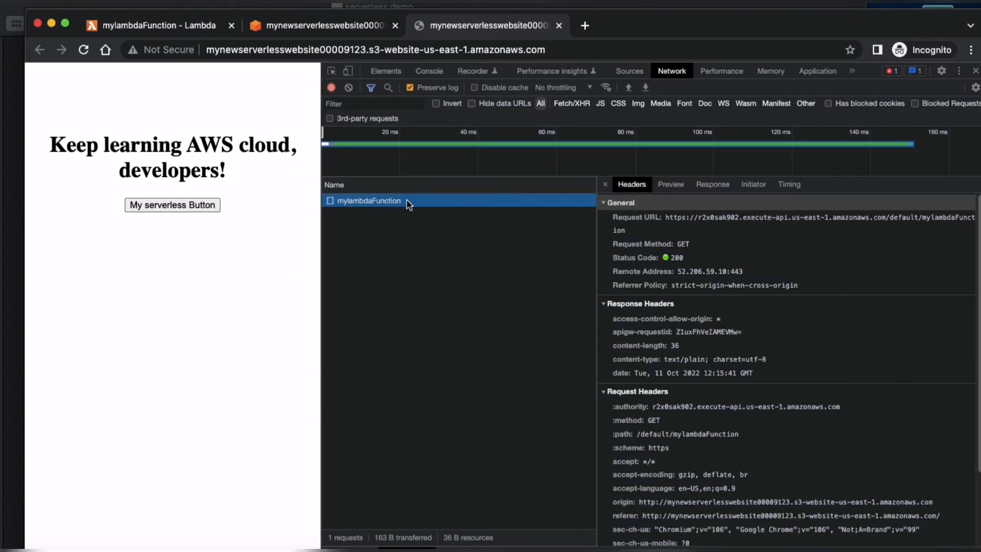
pyautogui.click(638, 260)
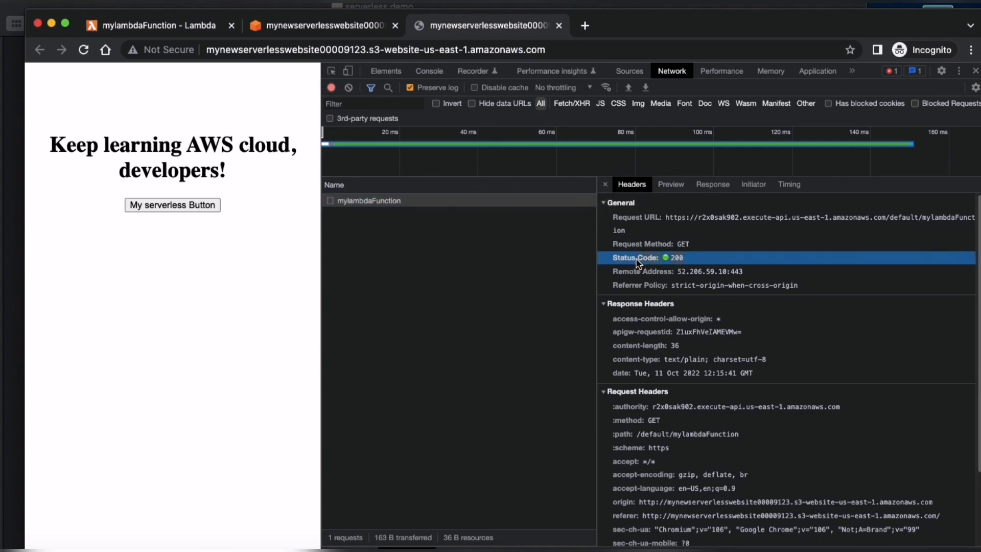
pyautogui.click(900, 222)
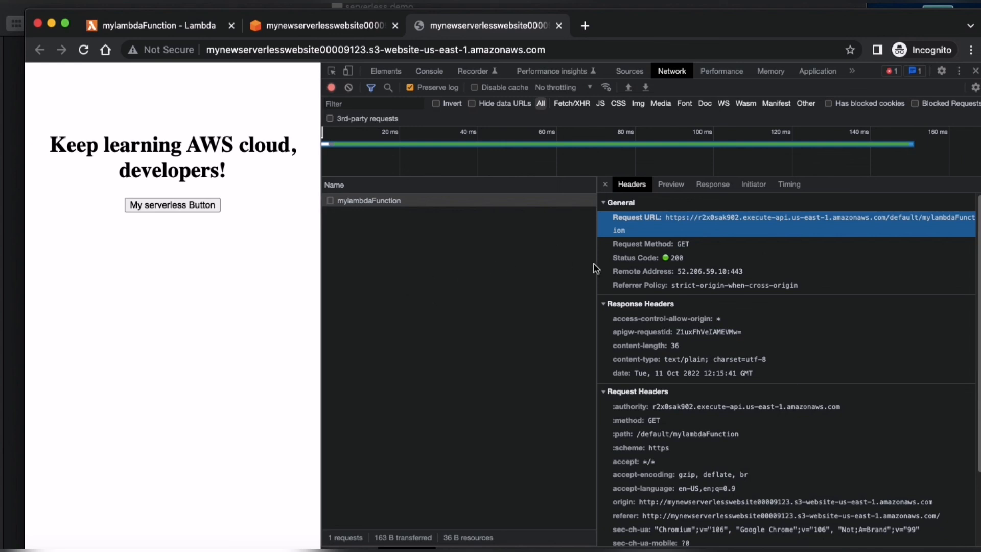
pyautogui.moveTo(596, 266); pyautogui.dragTo(461, 261)
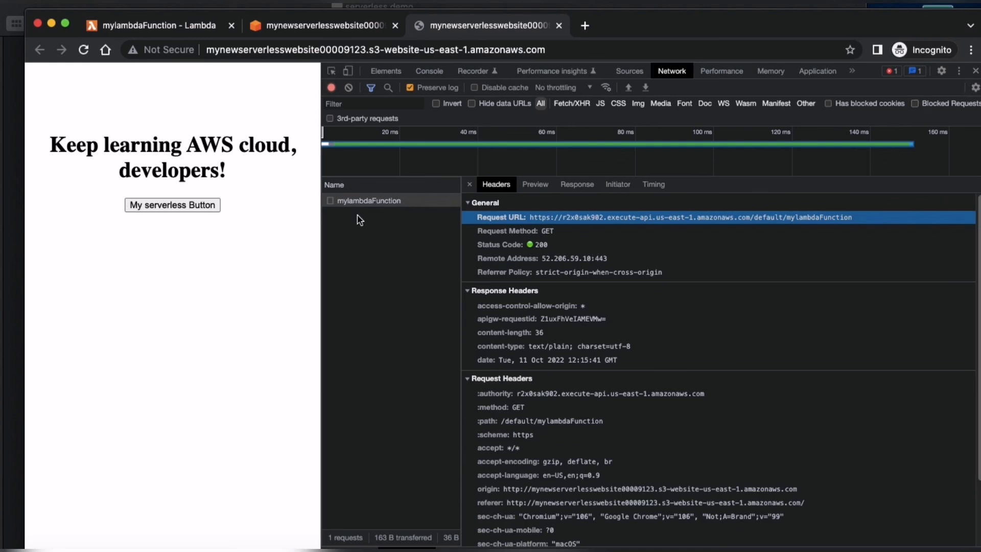
pyautogui.click(975, 70)
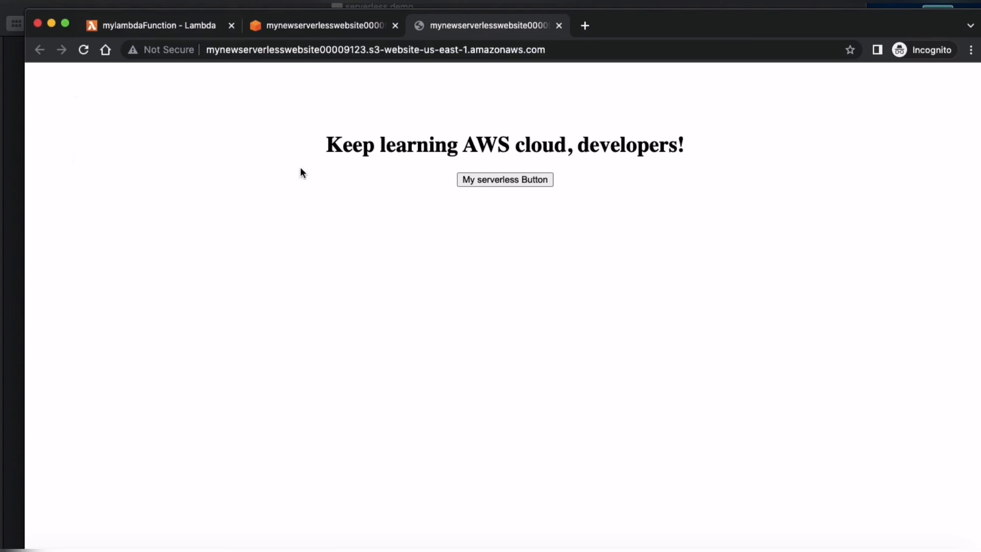
# Step: Switch to the steps document in the text editor, review its five-item list, and return to the website in the browser
pyautogui.hotkey('ctrl', 'Up')
pyautogui.click(120, 135)
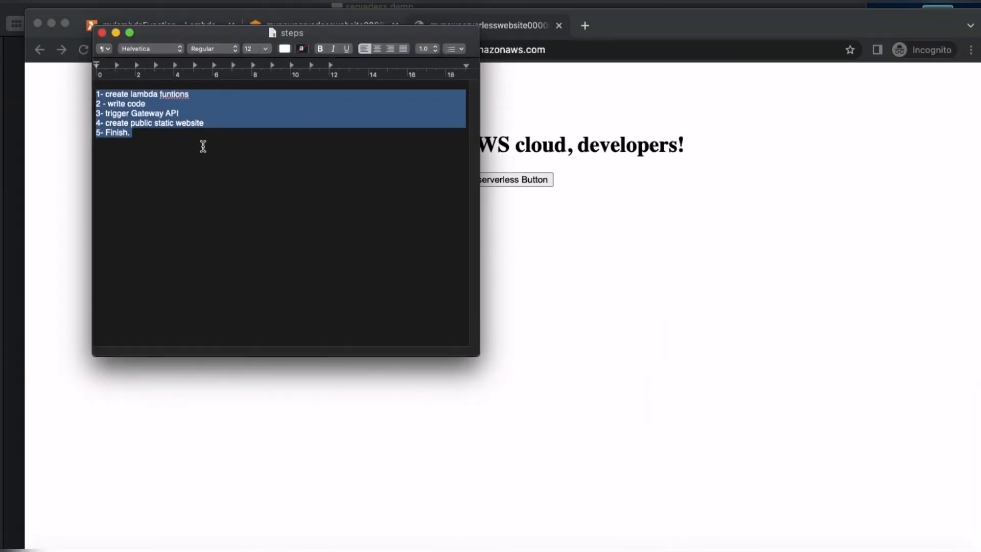
pyautogui.click(186, 148)
pyautogui.moveTo(139, 134); pyautogui.dragTo(104, 95)
pyautogui.click(155, 137)
pyautogui.moveTo(155, 137); pyautogui.dragTo(95, 85)
pyautogui.click(213, 194)
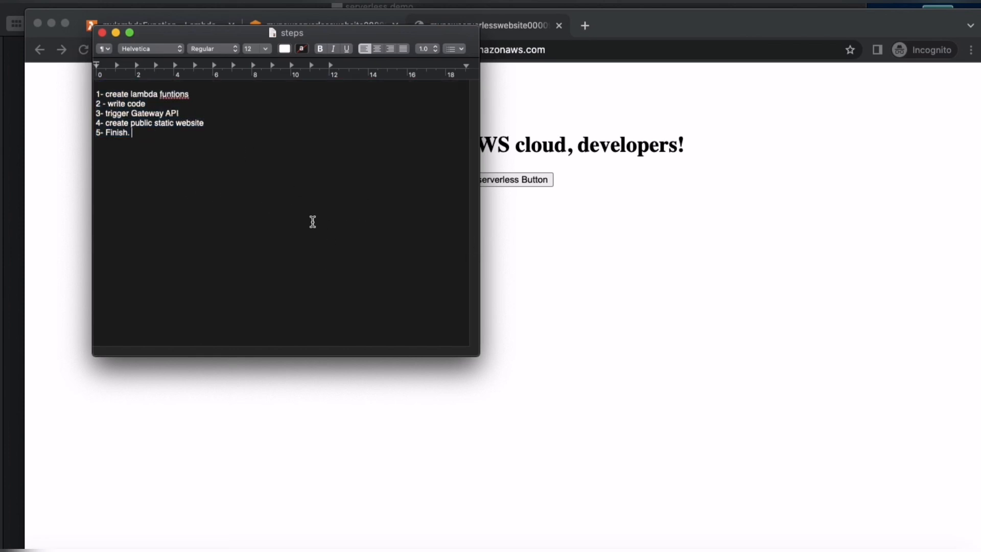
pyautogui.click(589, 260)
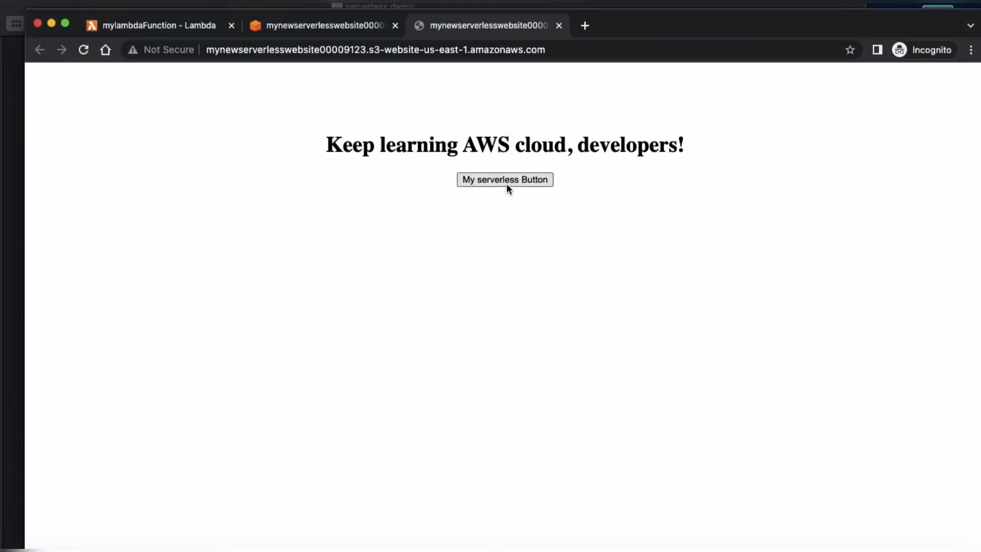